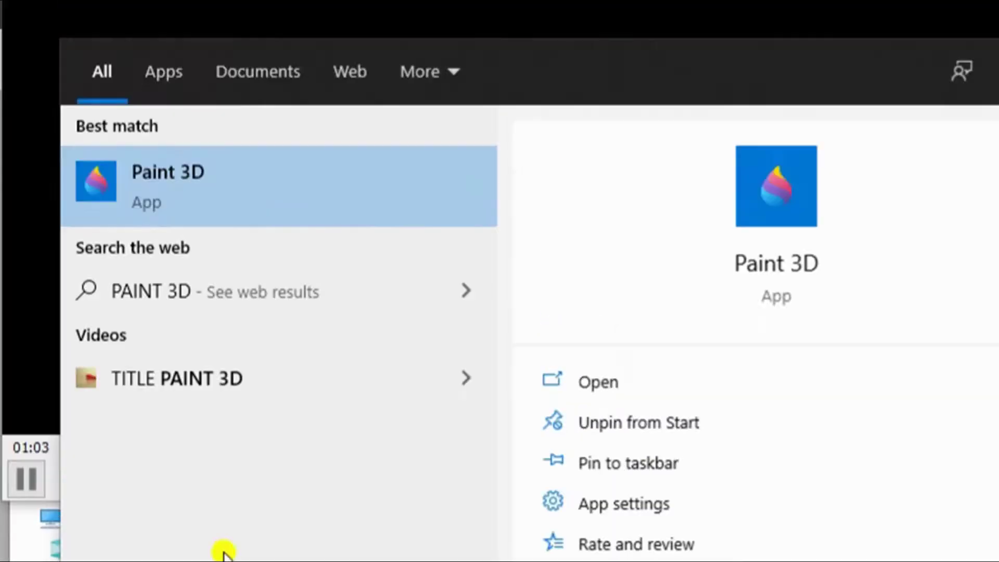
# Step: Open Paint 3D from the best-match Start menu search result
pyautogui.click(186, 193)
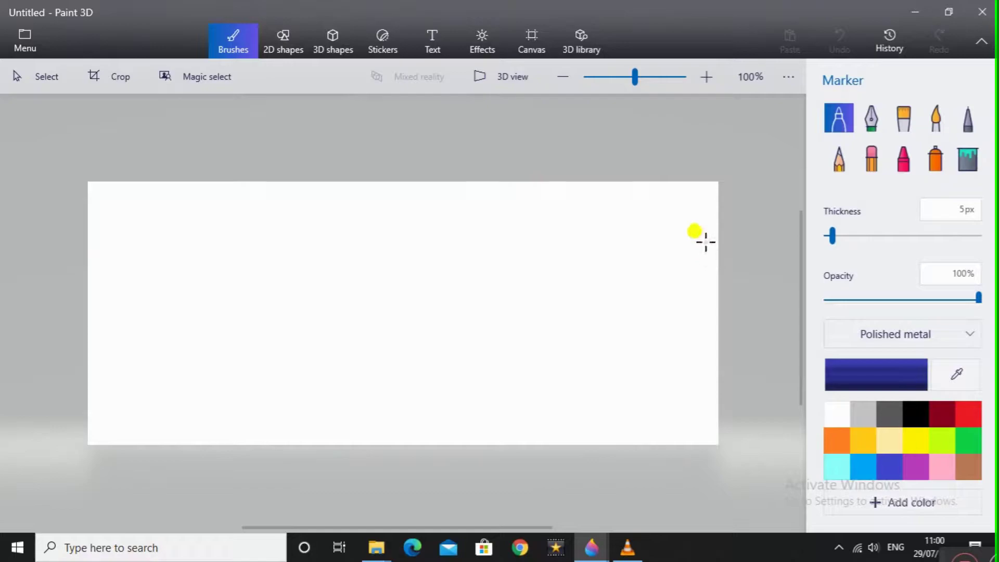
# Step: Scribble a thin blue Pencil line, then paint broad blue Marker strokes at 87px thickness
pyautogui.click(839, 159)
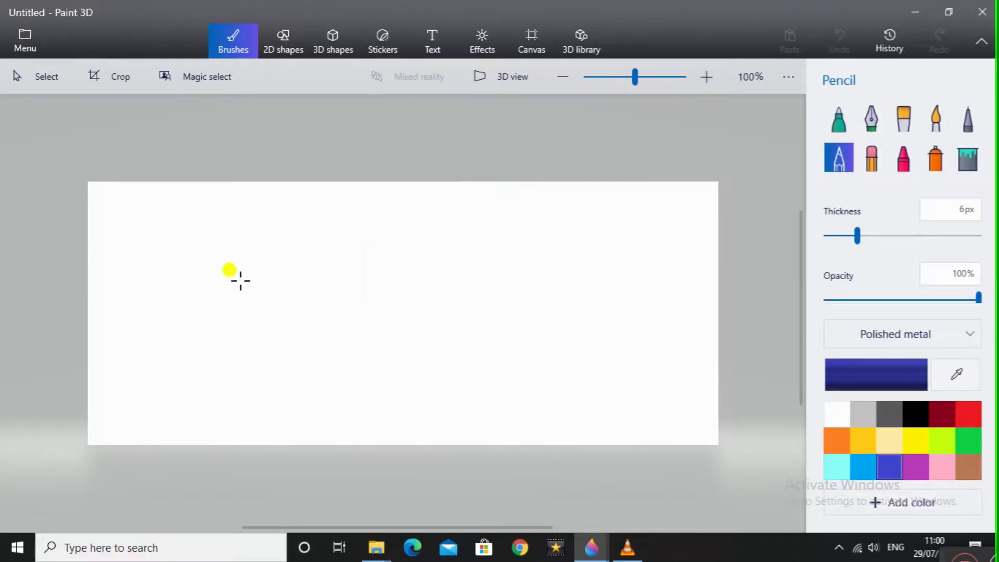
pyautogui.moveTo(240, 281)
pyautogui.mouseDown()
pyautogui.moveTo(260, 335)
pyautogui.moveTo(569, 320)
pyautogui.moveTo(316, 289)
pyautogui.moveTo(374, 359)
pyautogui.moveTo(345, 376)
pyautogui.moveTo(361, 280)
pyautogui.mouseUp()
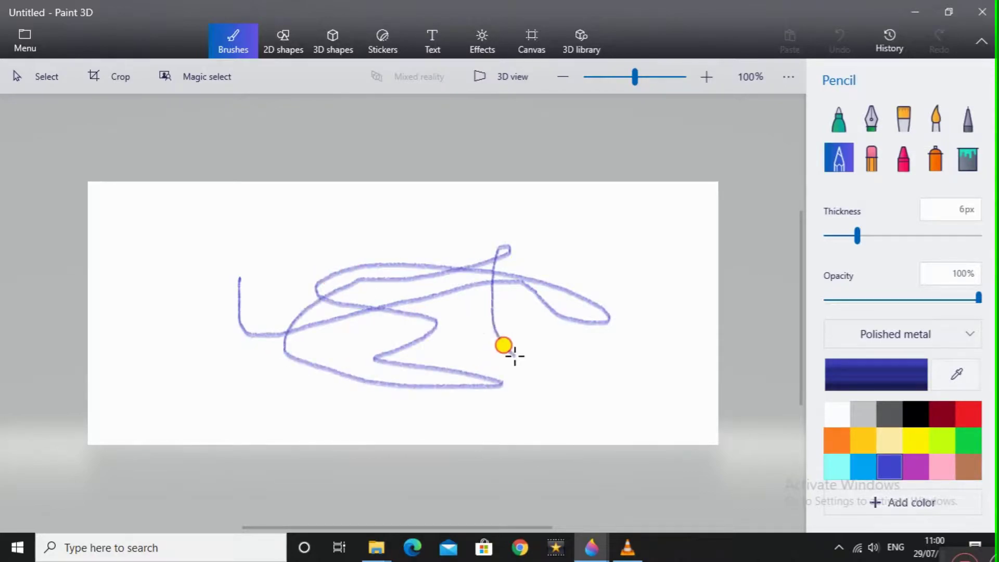
pyautogui.click(842, 124)
pyautogui.moveTo(599, 240)
pyautogui.mouseDown()
pyautogui.moveTo(443, 294)
pyautogui.moveTo(200, 312)
pyautogui.moveTo(263, 269)
pyautogui.moveTo(359, 355)
pyautogui.moveTo(498, 255)
pyautogui.moveTo(456, 280)
pyautogui.mouseUp()
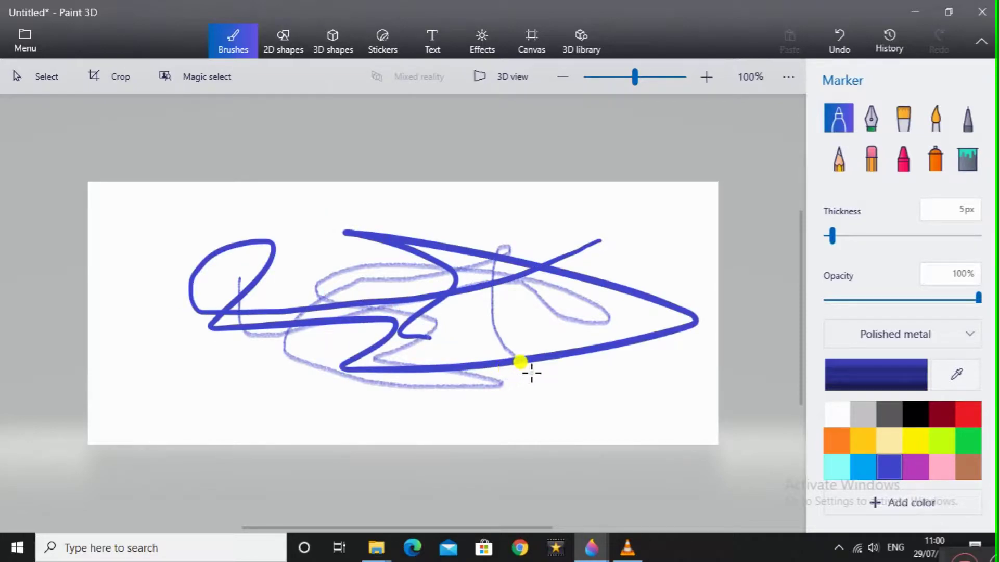
pyautogui.moveTo(948, 241); pyautogui.dragTo(959, 237)
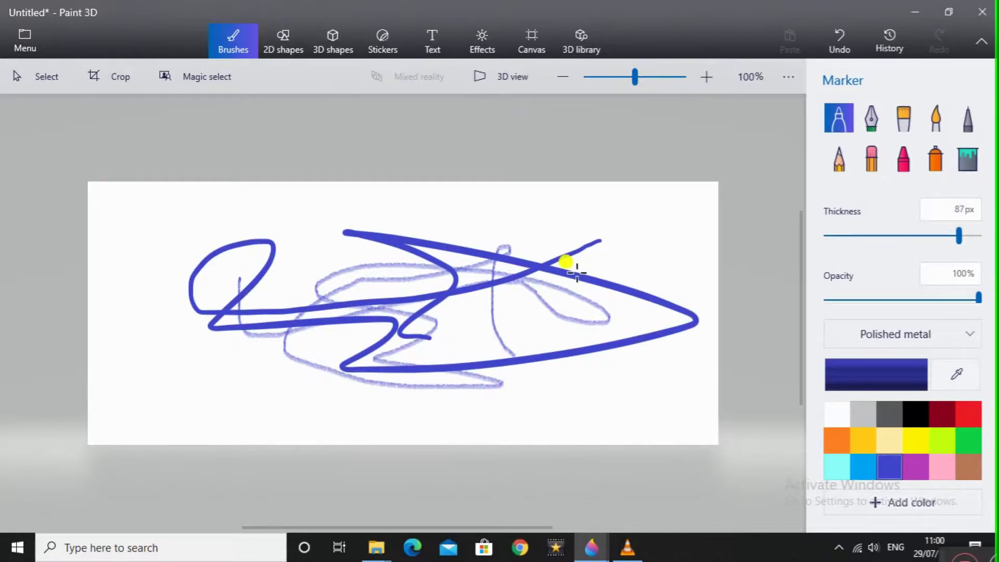
pyautogui.moveTo(568, 262)
pyautogui.mouseDown()
pyautogui.moveTo(561, 296)
pyautogui.moveTo(441, 302)
pyautogui.moveTo(268, 275)
pyautogui.moveTo(177, 275)
pyautogui.moveTo(178, 338)
pyautogui.moveTo(504, 330)
pyautogui.moveTo(372, 247)
pyautogui.moveTo(448, 190)
pyautogui.moveTo(414, 336)
pyautogui.mouseUp()
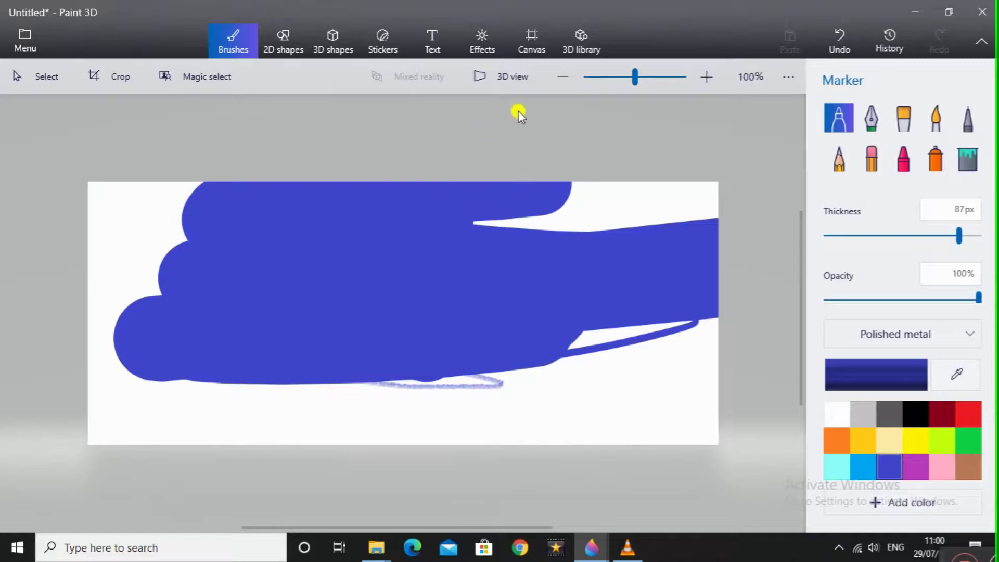
# Step: Switch to 3D view, zoom in and out, and turn the blue canvas to an angle
pyautogui.click(508, 81)
pyautogui.scroll(-3, 346, 289)
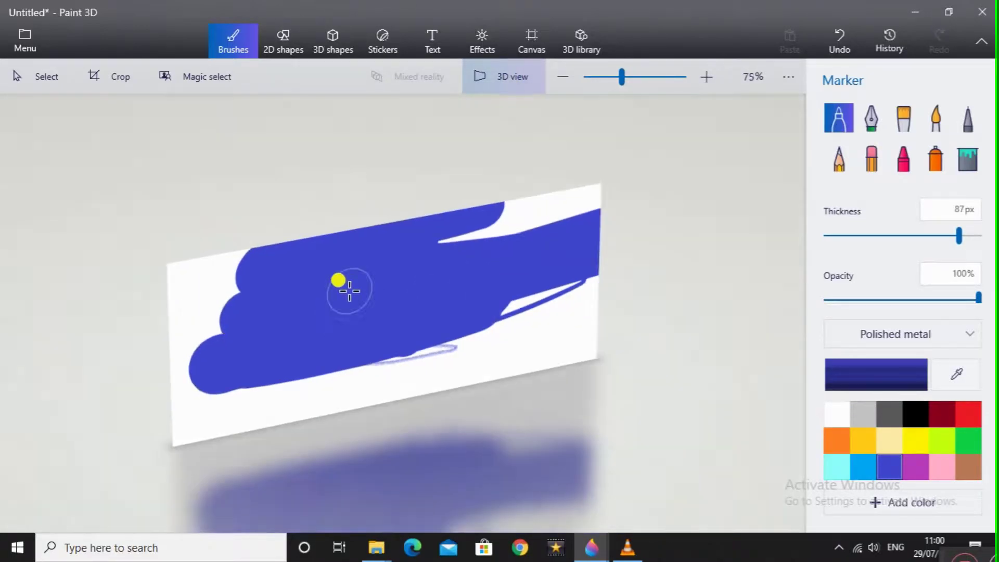
pyautogui.scroll(-3, 392, 295)
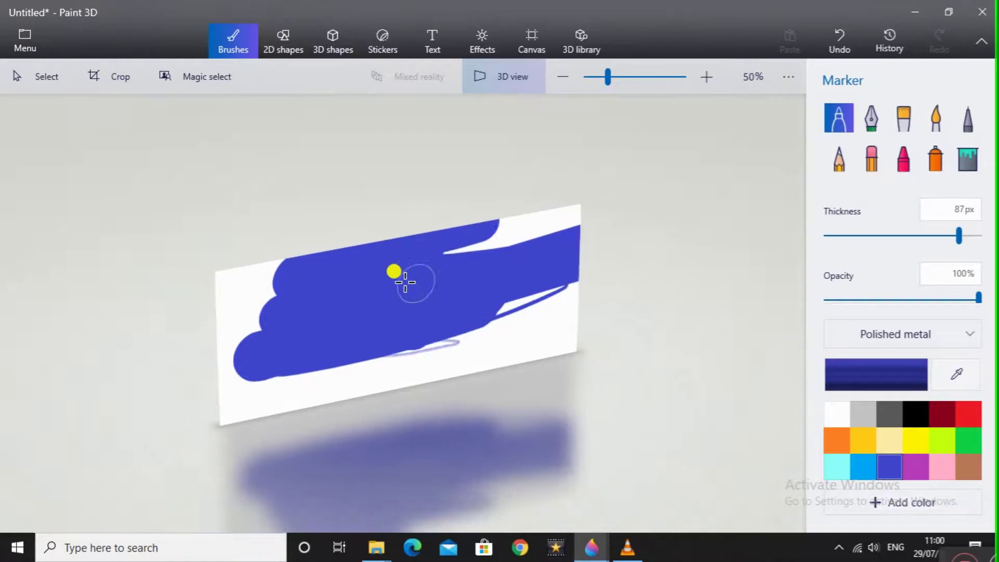
pyautogui.scroll(3, 370, 316)
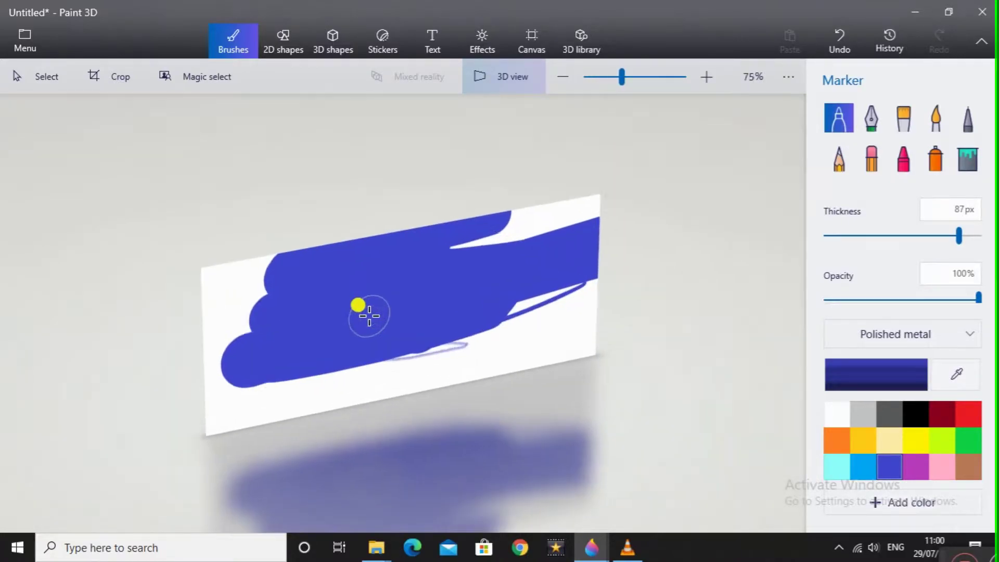
pyautogui.scroll(-3, 394, 289)
pyautogui.scroll(2, 407, 290)
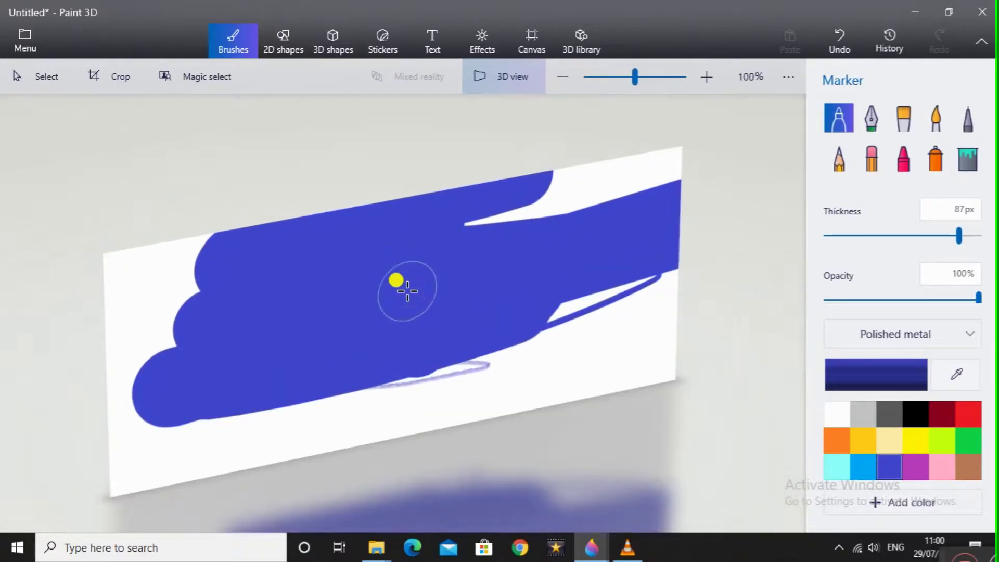
pyautogui.scroll(-1, 408, 289)
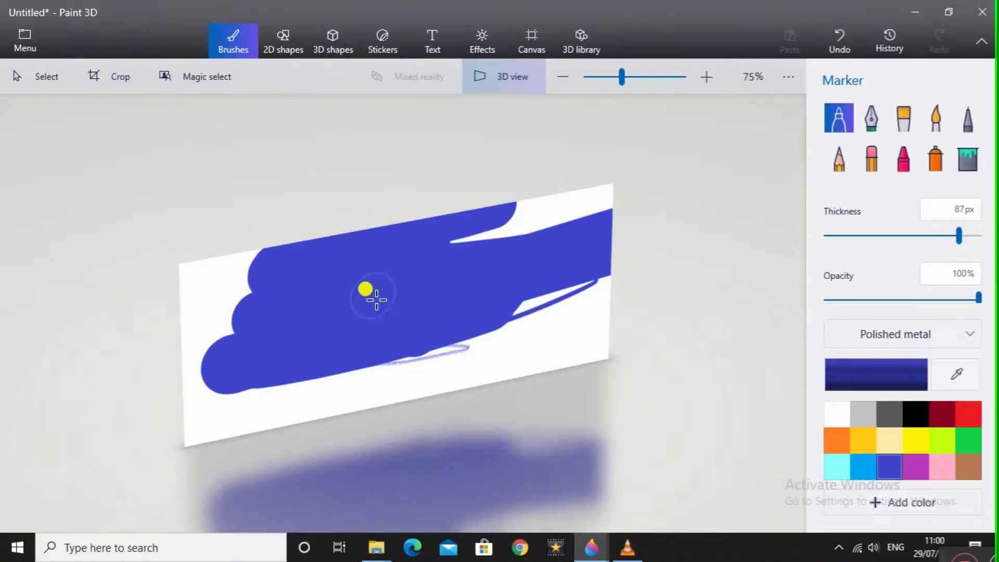
pyautogui.moveTo(413, 310); pyautogui.dragTo(452, 260)
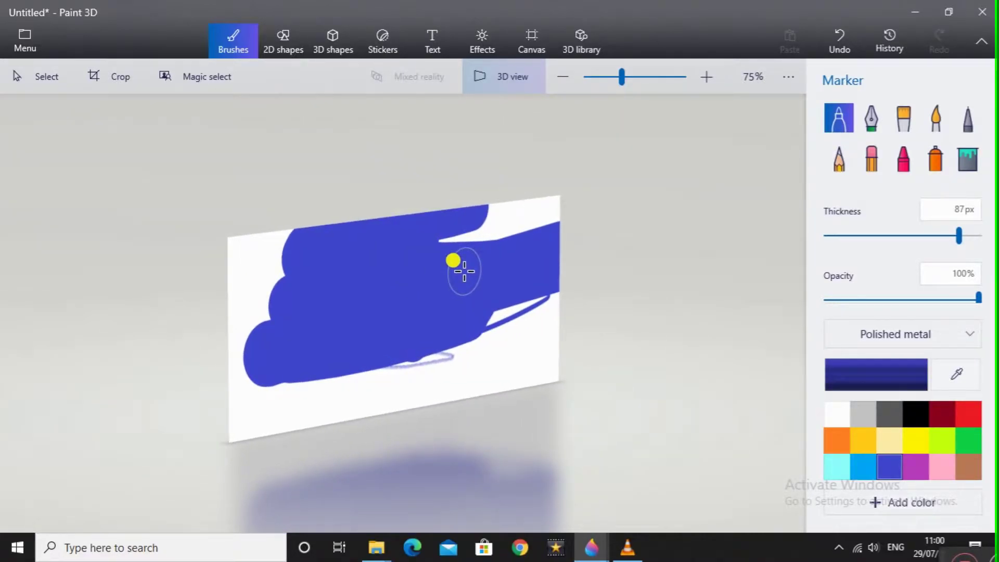
# Step: Paint the remaining white left, lower and right areas blue, then face the canvas again
pyautogui.moveTo(282, 263); pyautogui.dragTo(267, 301)
pyautogui.moveTo(255, 394)
pyautogui.mouseDown()
pyautogui.moveTo(528, 336)
pyautogui.moveTo(537, 214)
pyautogui.moveTo(498, 199)
pyautogui.mouseUp()
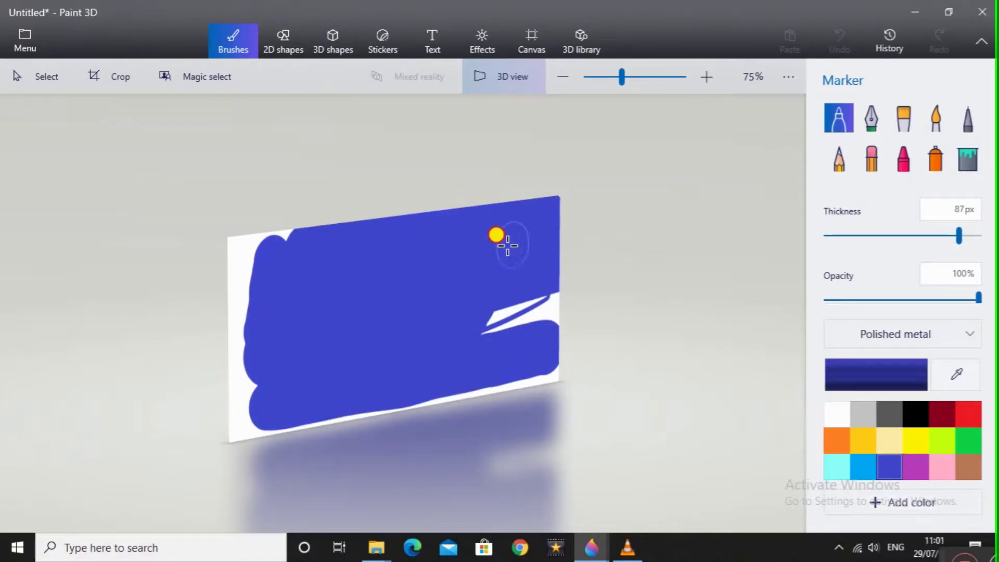
pyautogui.moveTo(216, 237)
pyautogui.mouseDown()
pyautogui.moveTo(232, 279)
pyautogui.moveTo(234, 364)
pyautogui.moveTo(285, 435)
pyautogui.mouseUp()
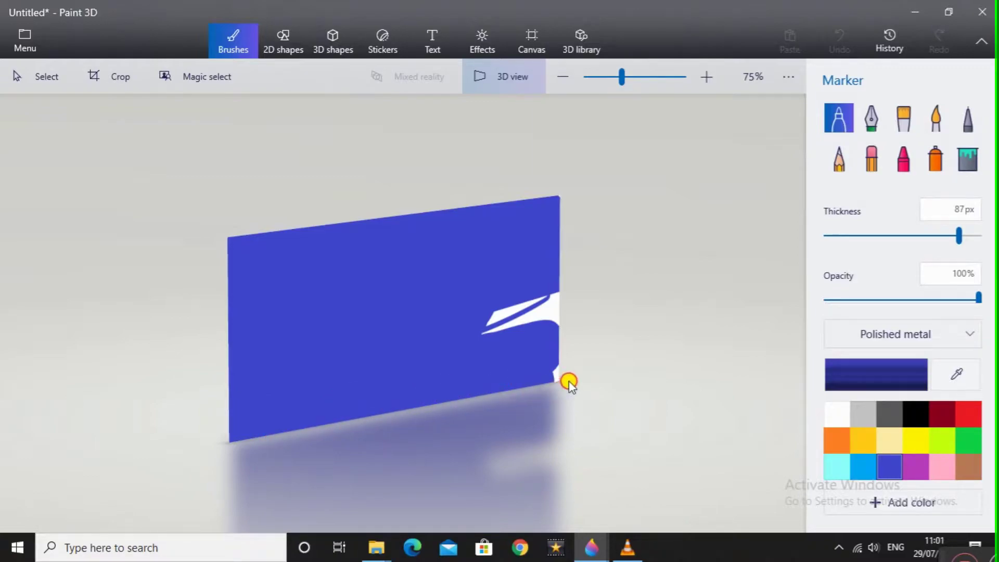
pyautogui.moveTo(569, 382)
pyautogui.mouseDown()
pyautogui.moveTo(554, 338)
pyautogui.moveTo(554, 268)
pyautogui.moveTo(548, 375)
pyautogui.moveTo(496, 324)
pyautogui.mouseUp()
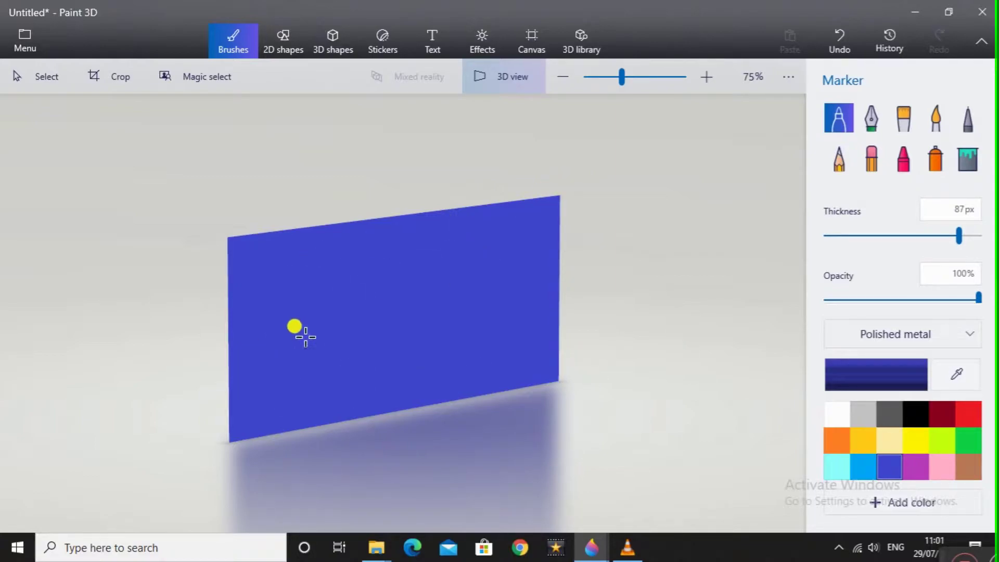
pyautogui.moveTo(440, 251); pyautogui.dragTo(336, 279, button='right')
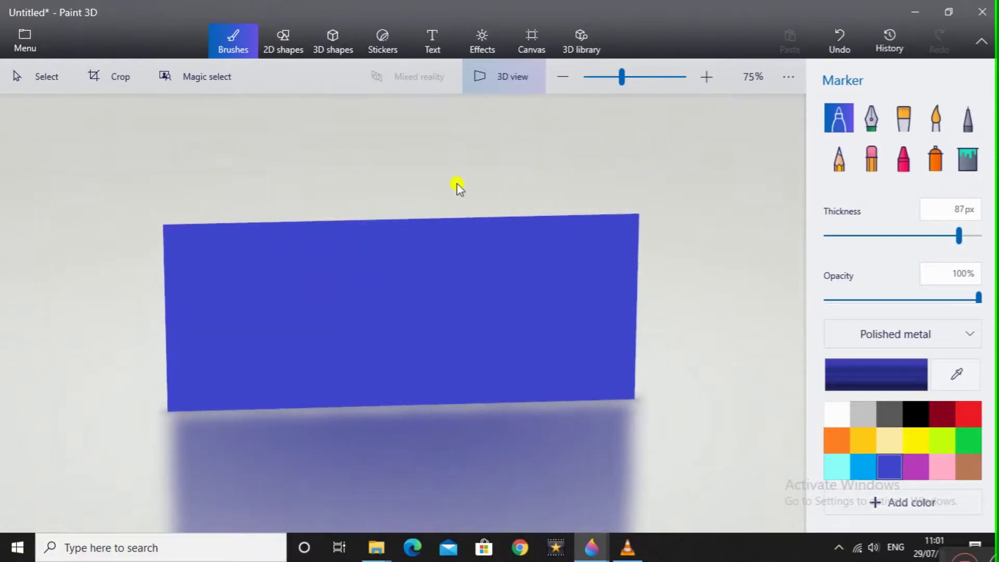
# Step: Turn Show canvas off in the Canvas settings and switch to the 3D Text tool
pyautogui.click(533, 46)
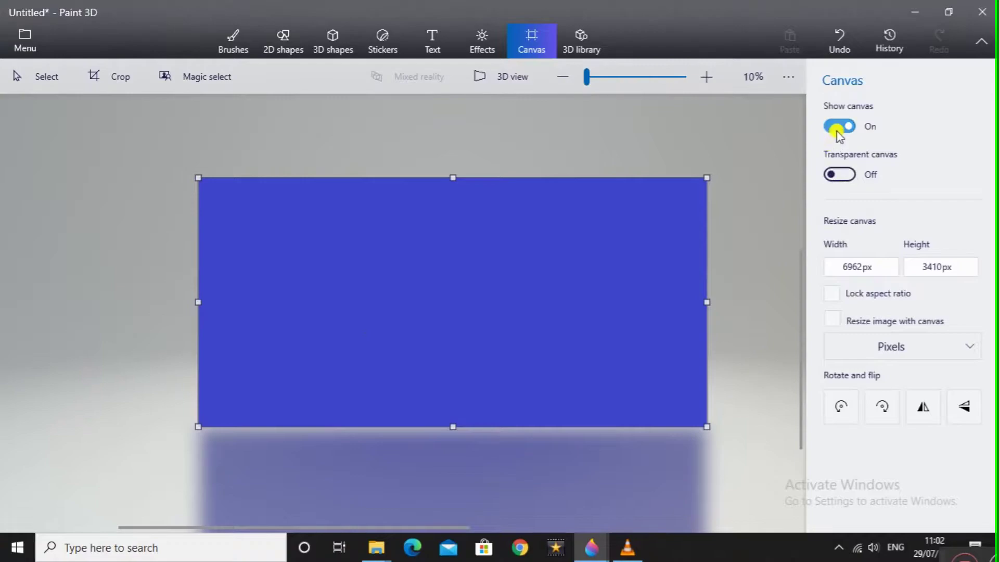
pyautogui.click(838, 129)
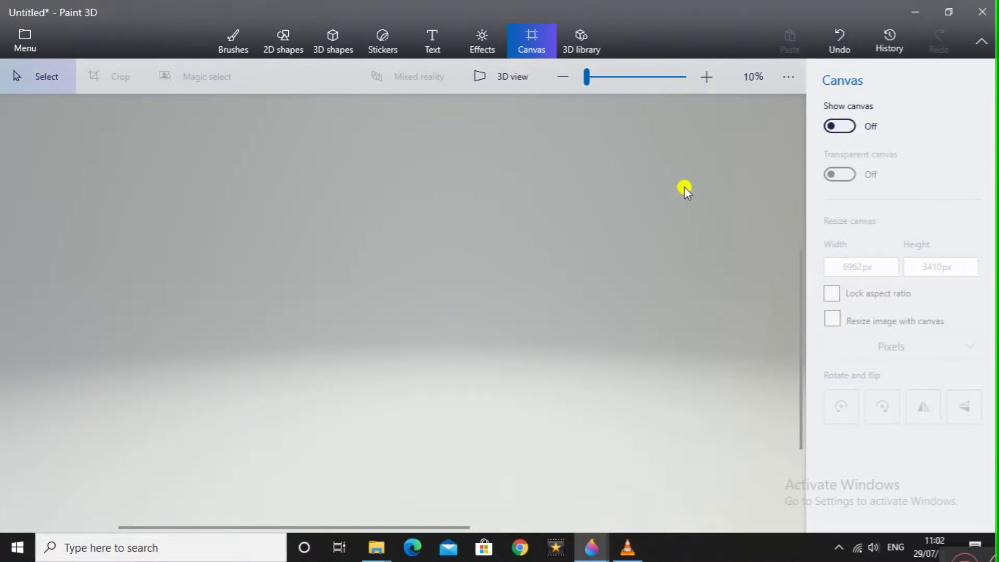
pyautogui.moveTo(510, 259); pyautogui.dragTo(453, 238, button='right')
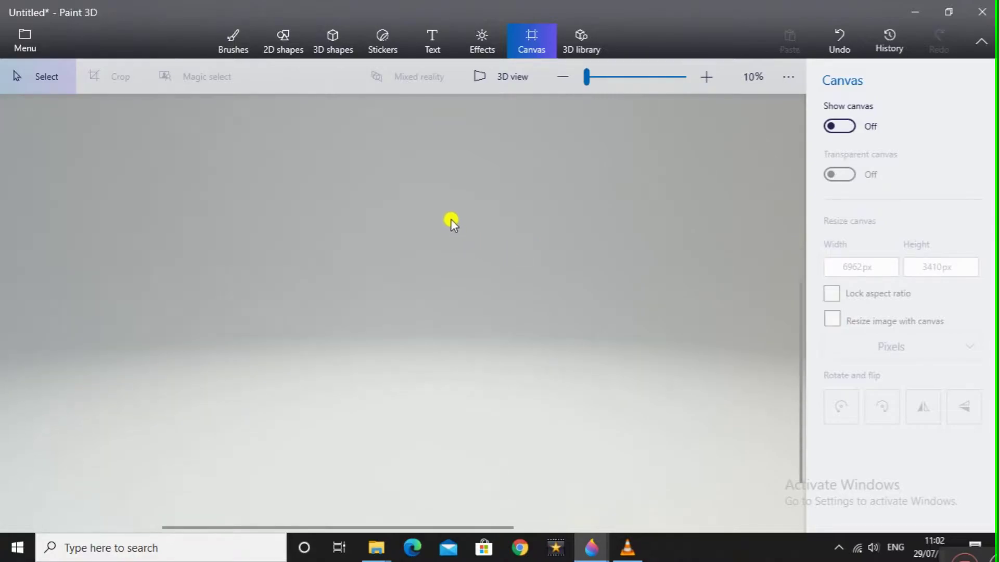
pyautogui.click(433, 44)
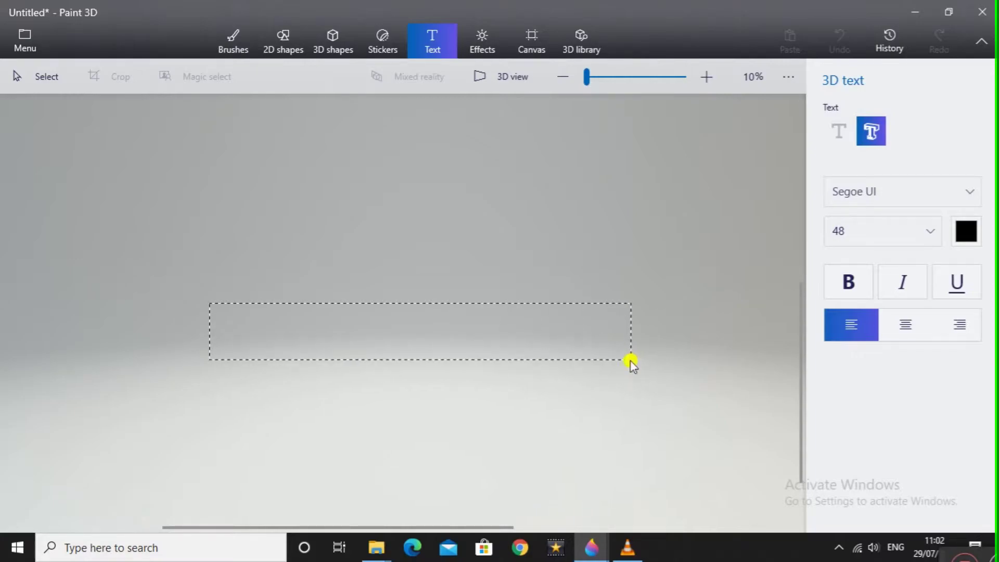
# Step: Draw a 3D text box, type 'PICTAMI', shrink the box around it and commit
pyautogui.moveTo(630, 360); pyautogui.dragTo(630, 361)
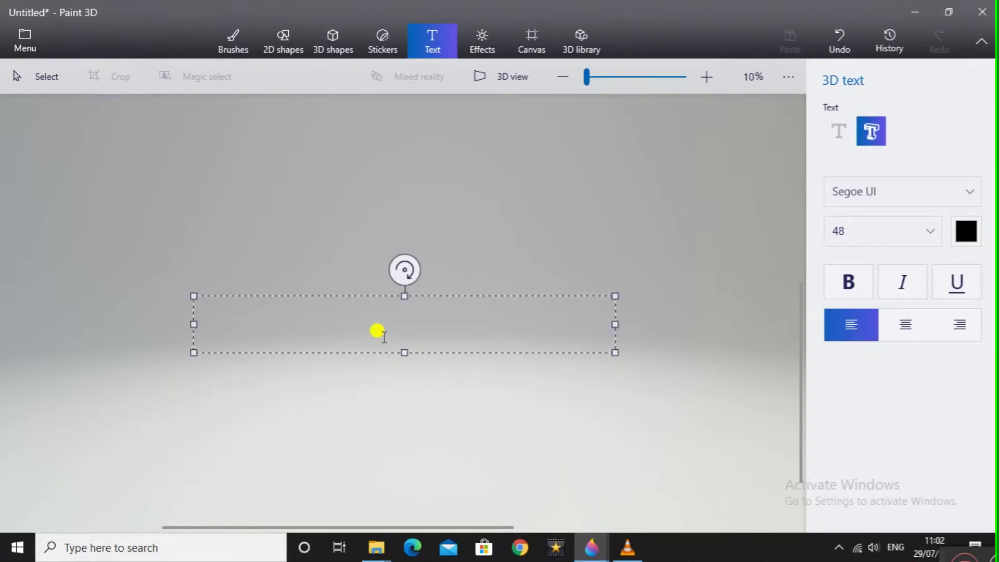
pyautogui.write('PICTAMI')
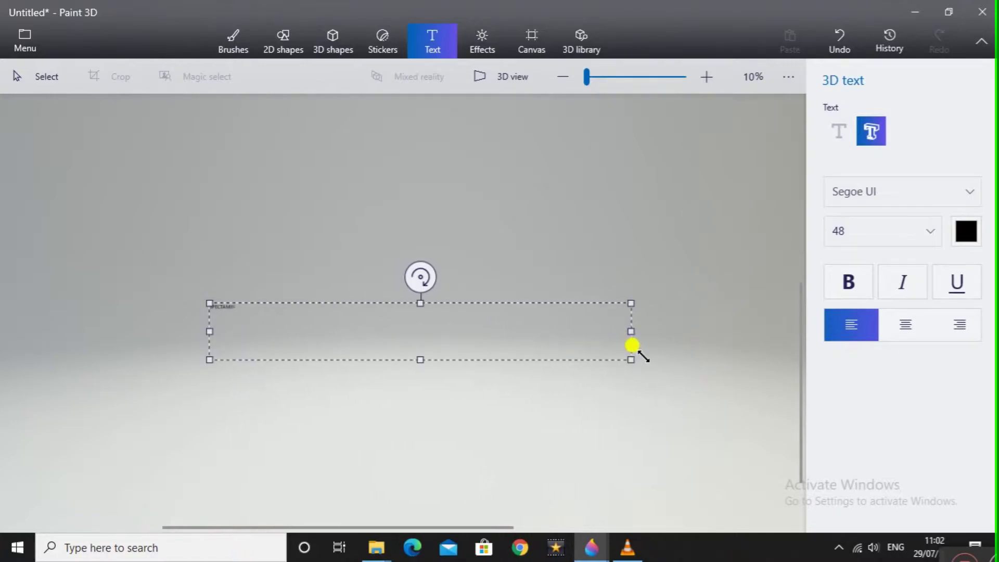
pyautogui.moveTo(531, 349); pyautogui.dragTo(236, 308)
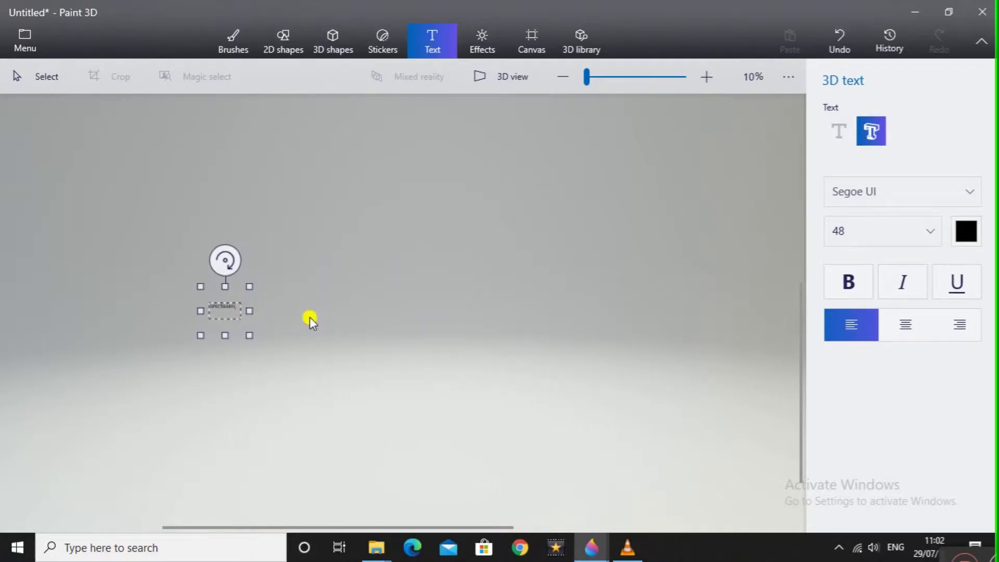
pyautogui.click(369, 386)
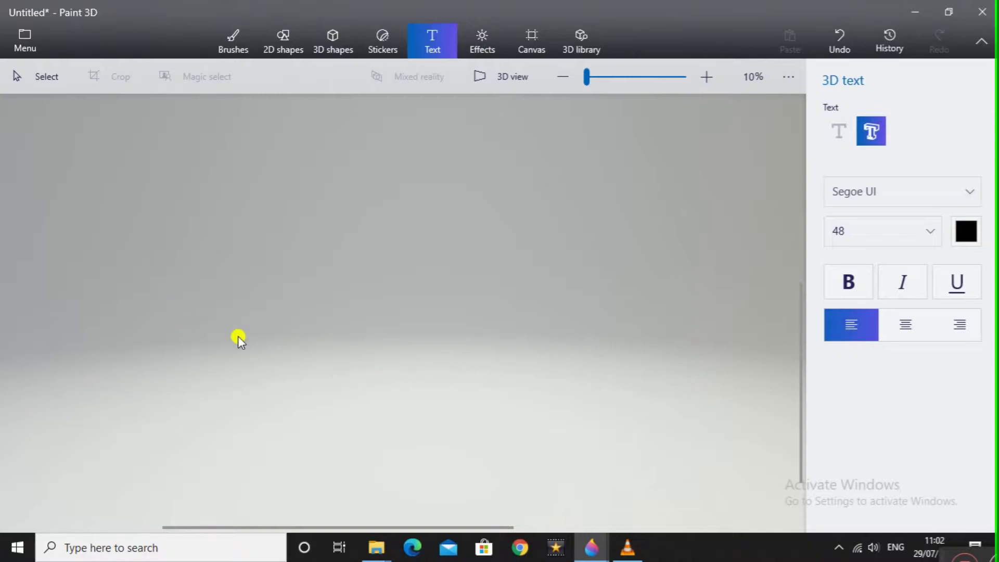
# Step: Move the SPECTAMIN text toward the scene centre and view it side-on in 3D view
pyautogui.click(235, 312)
pyautogui.scroll(3, 187, 305)
pyautogui.moveTo(223, 260); pyautogui.dragTo(464, 315)
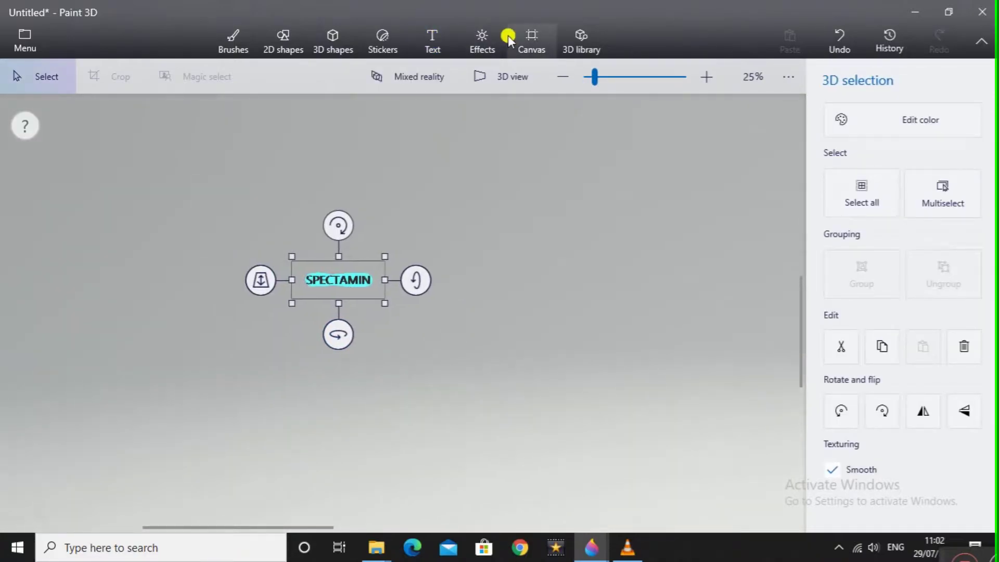
pyautogui.click(508, 78)
pyautogui.scroll(-5, 466, 257)
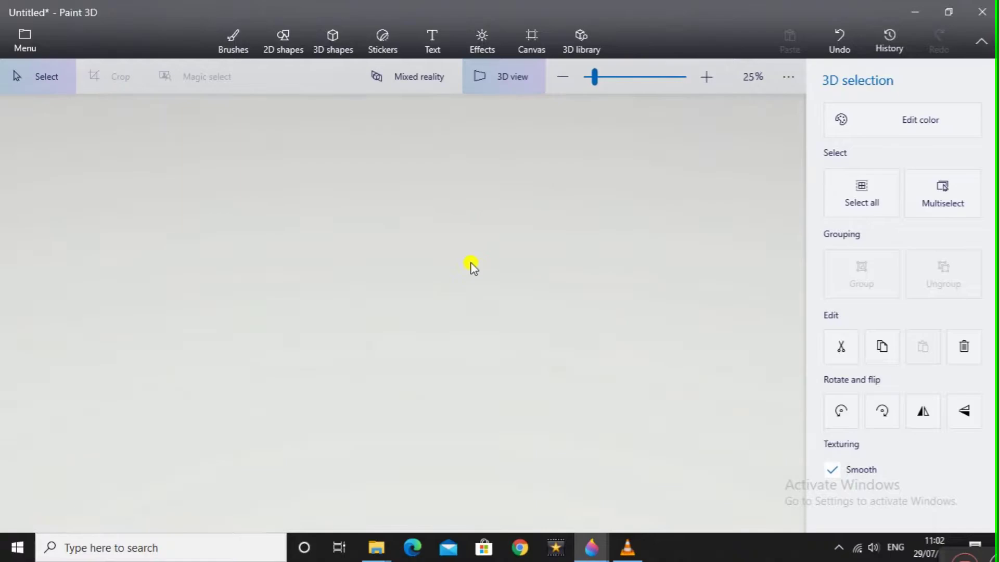
pyautogui.scroll(6, 437, 295)
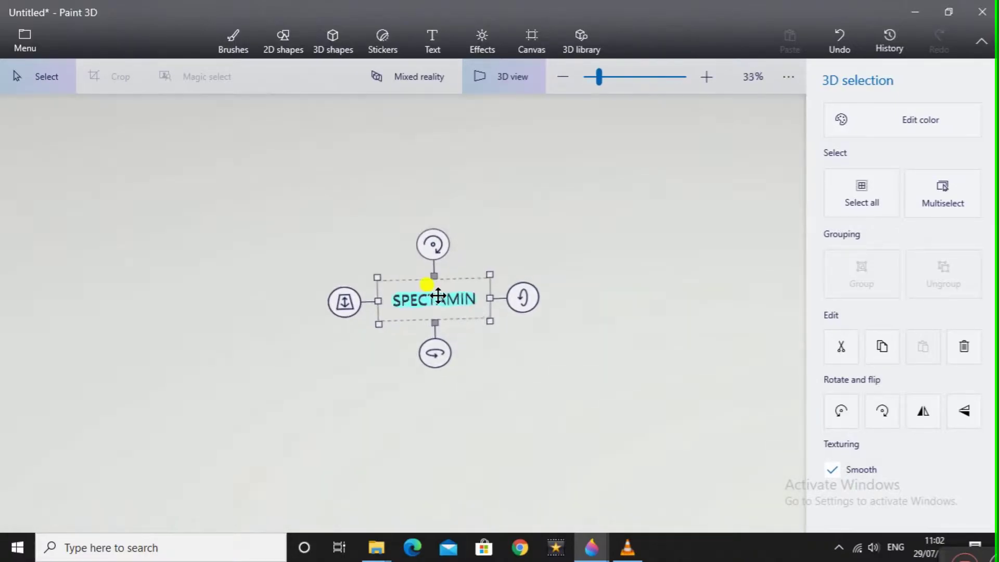
pyautogui.moveTo(490, 349); pyautogui.dragTo(644, 338)
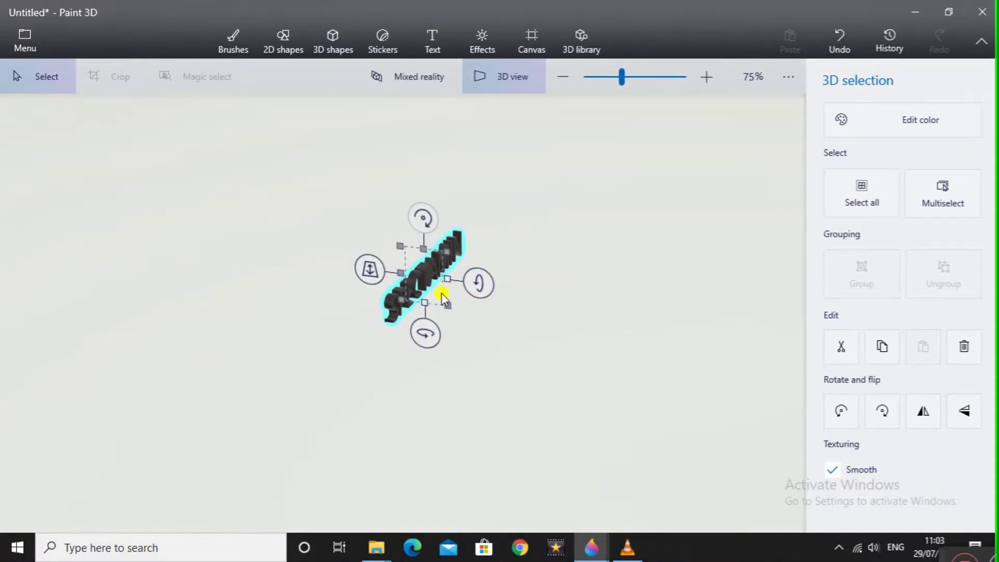
# Step: Reposition the SPECTAMIN text and tilt it backward at a slant
pyautogui.moveTo(434, 291); pyautogui.dragTo(414, 285)
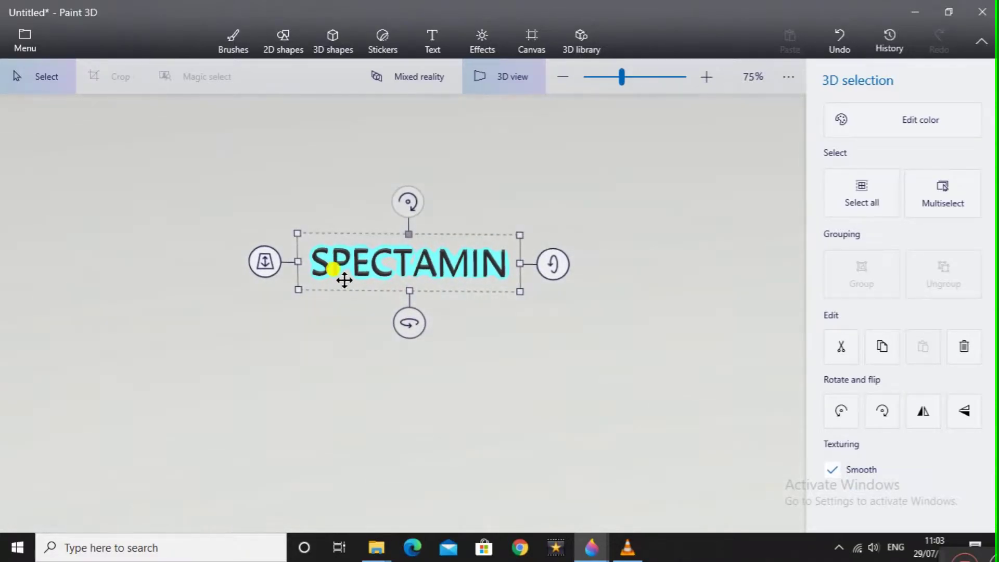
pyautogui.moveTo(465, 274); pyautogui.dragTo(528, 282)
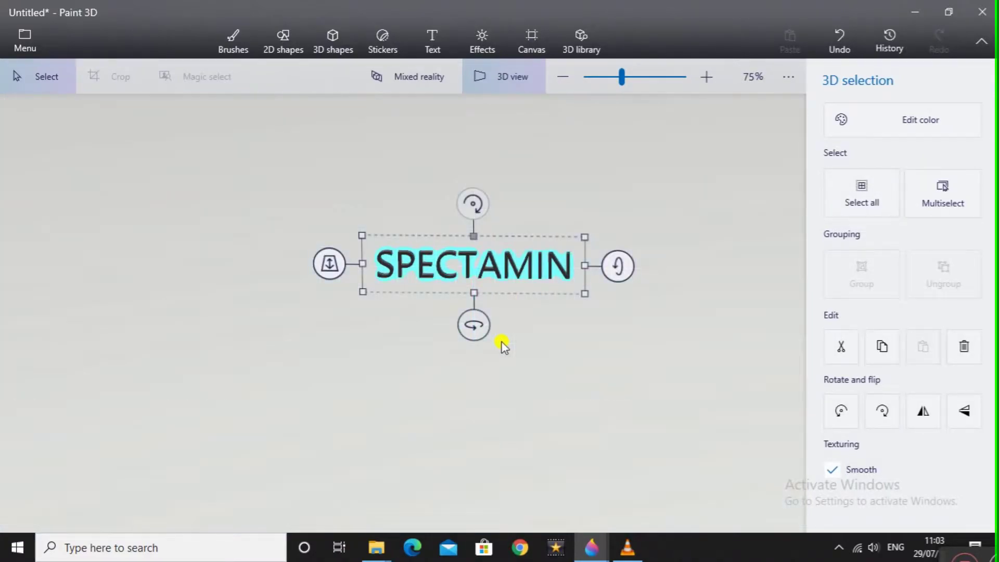
pyautogui.moveTo(544, 331); pyautogui.dragTo(550, 452)
pyautogui.moveTo(487, 249); pyautogui.dragTo(461, 274)
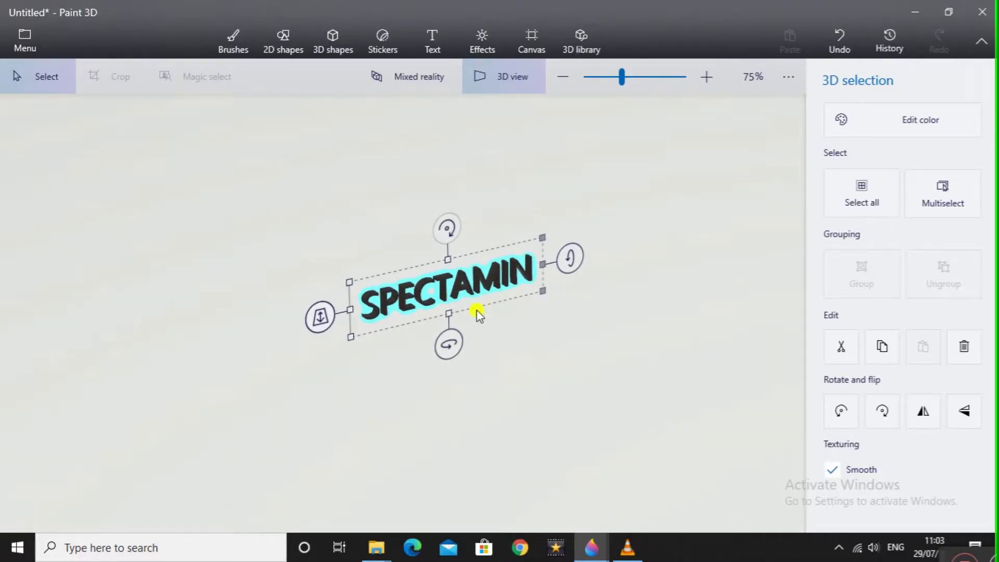
# Step: Scale the SPECTAMIN text up, centre it, rotate it about its vertical axis and view it front-on
pyautogui.scroll(-10, 384, 310)
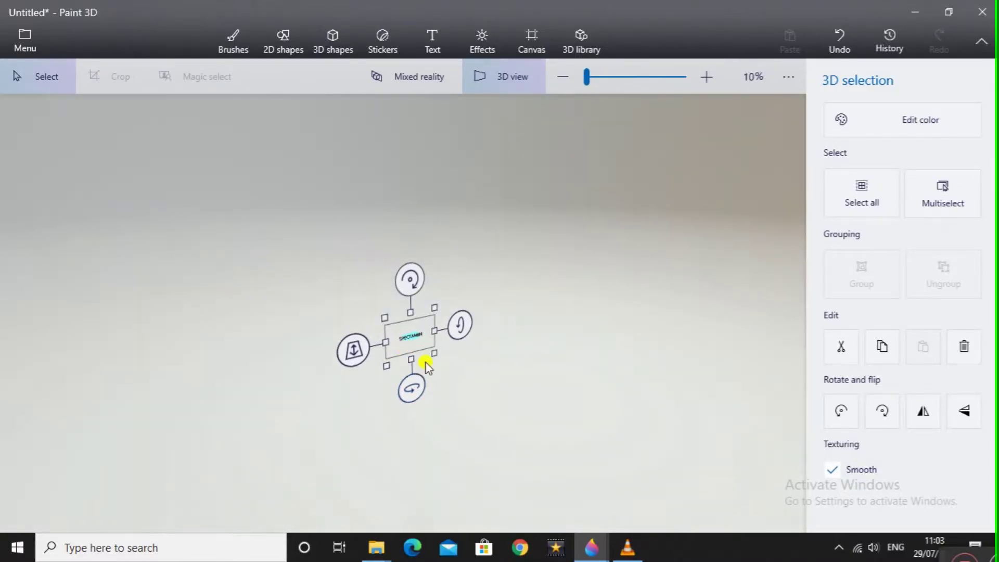
pyautogui.scroll(5, 427, 367)
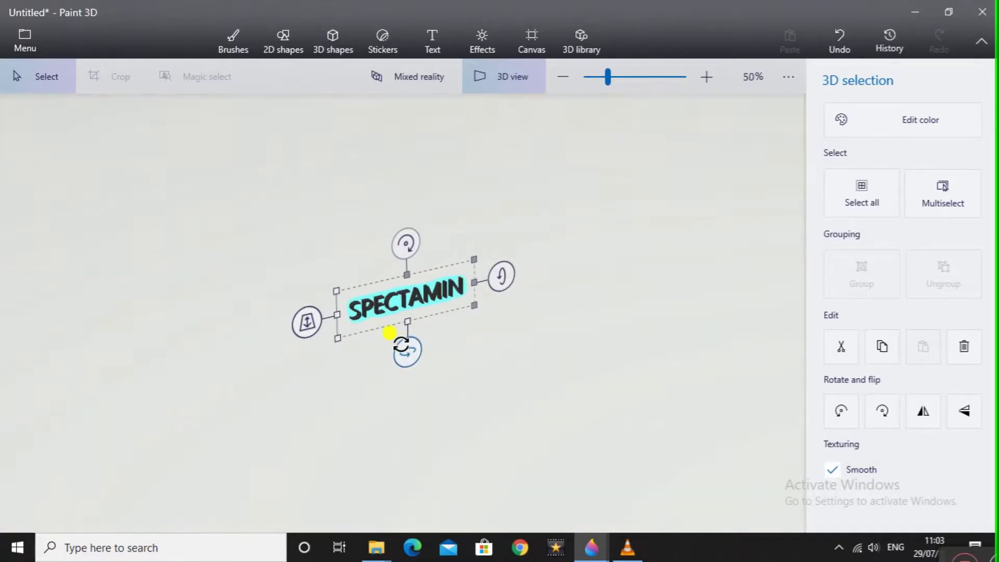
pyautogui.scroll(-5, 400, 344)
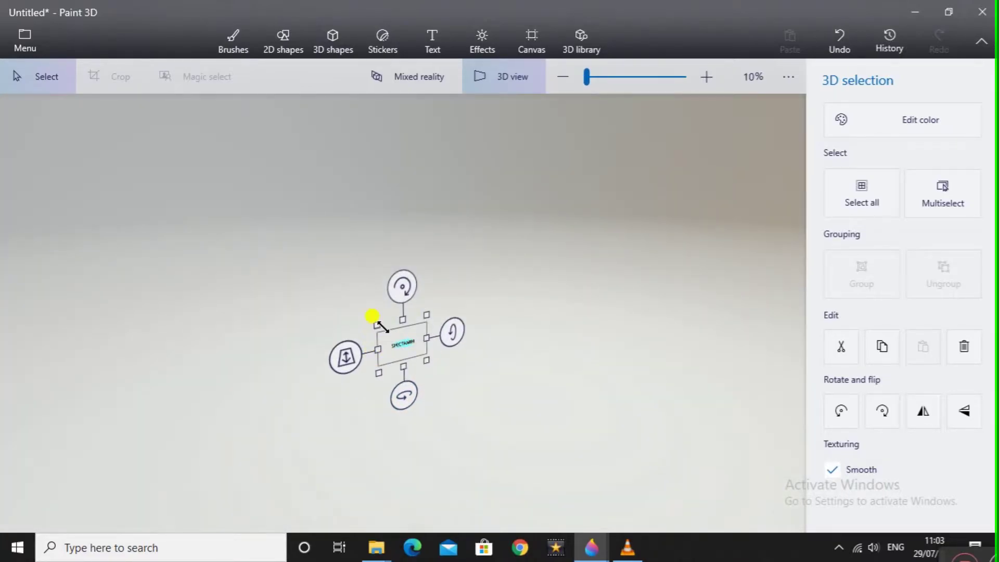
pyautogui.moveTo(380, 325); pyautogui.dragTo(659, 230)
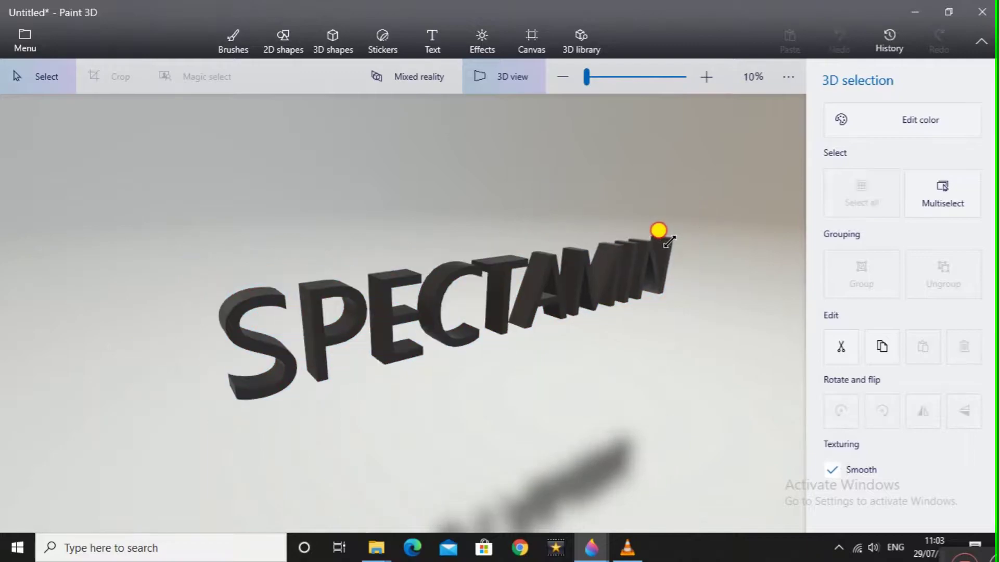
pyautogui.moveTo(569, 284); pyautogui.dragTo(592, 339)
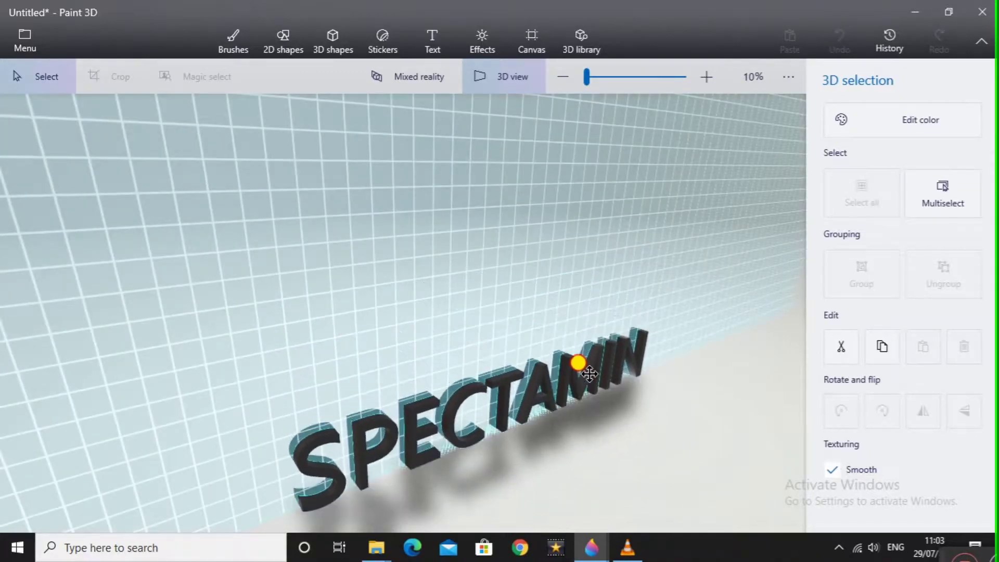
pyautogui.moveTo(589, 373); pyautogui.dragTo(526, 392)
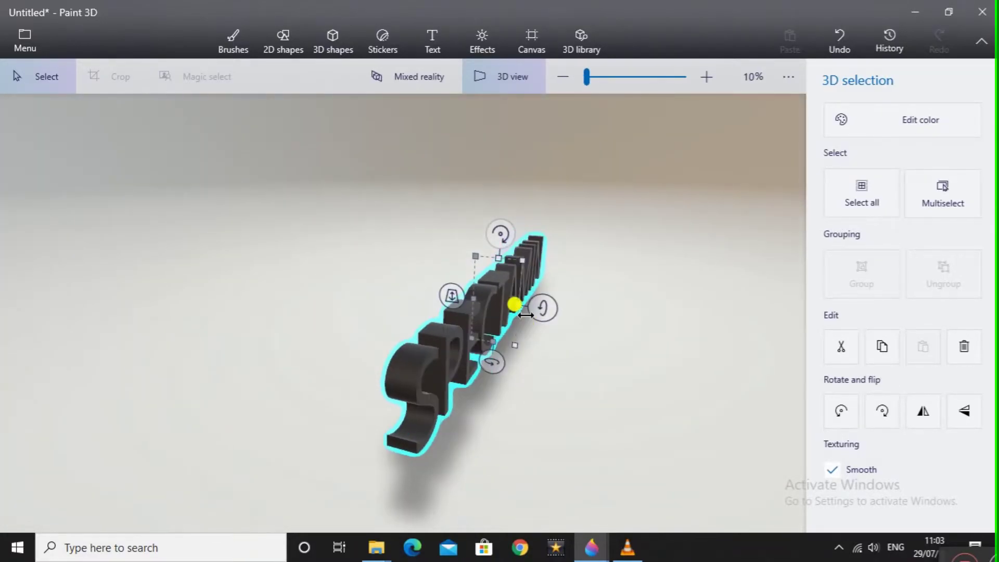
pyautogui.moveTo(518, 304); pyautogui.dragTo(564, 310)
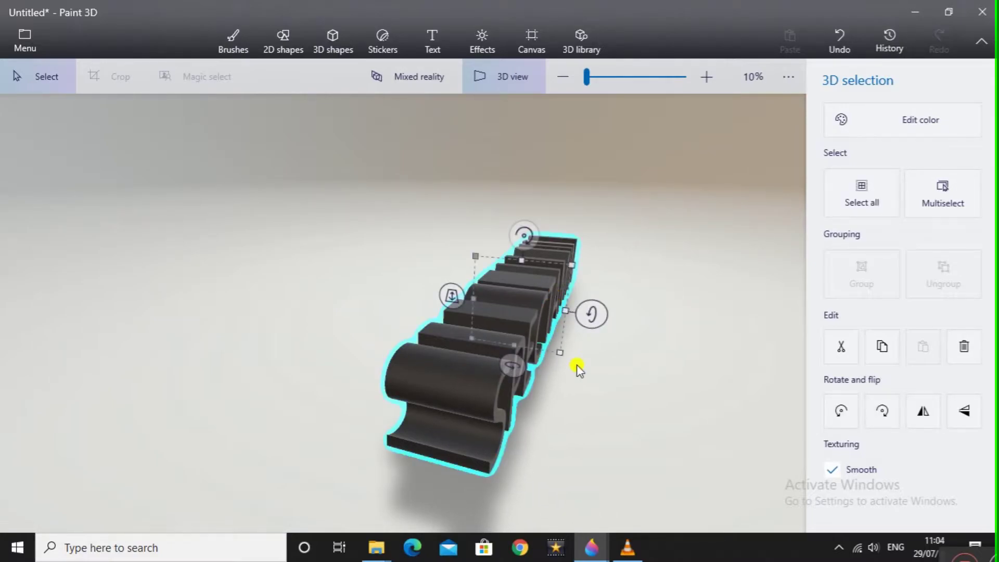
pyautogui.moveTo(518, 310); pyautogui.dragTo(453, 299)
pyautogui.moveTo(499, 385); pyautogui.dragTo(541, 400)
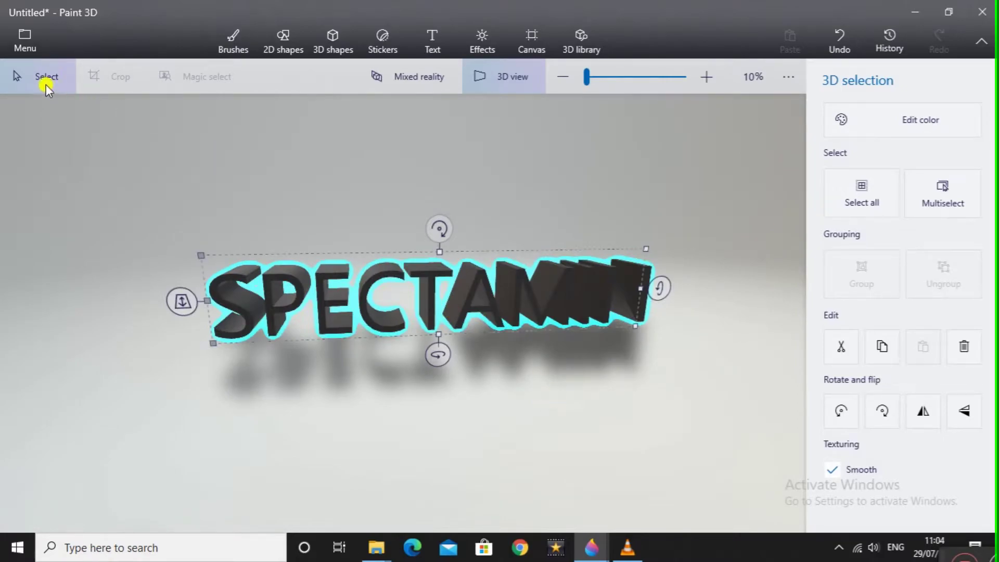
# Step: Select the SPECTAMIN text and colour it red with a Matte finish
pyautogui.click(149, 148)
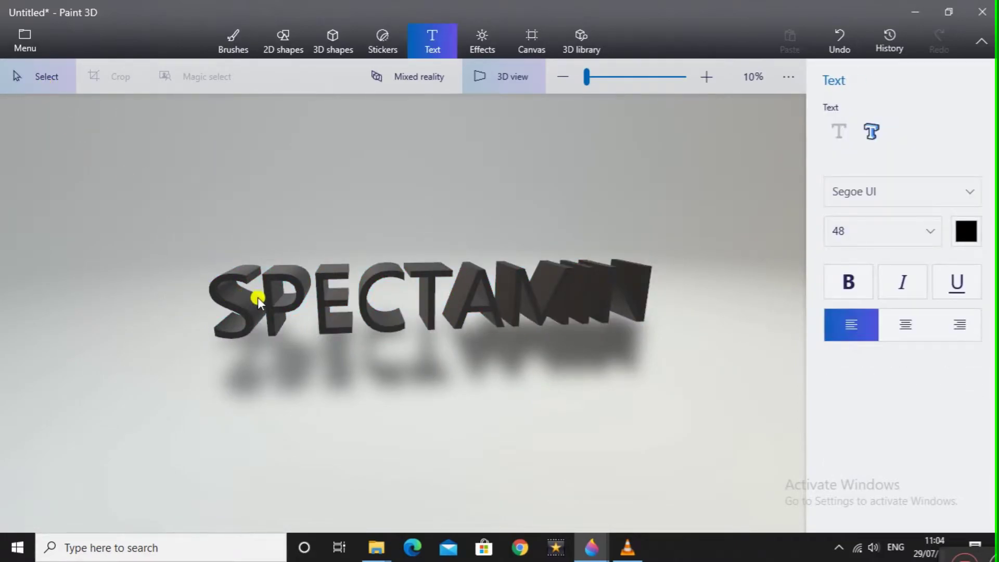
pyautogui.click(323, 389)
pyautogui.moveTo(323, 389); pyautogui.dragTo(762, 200)
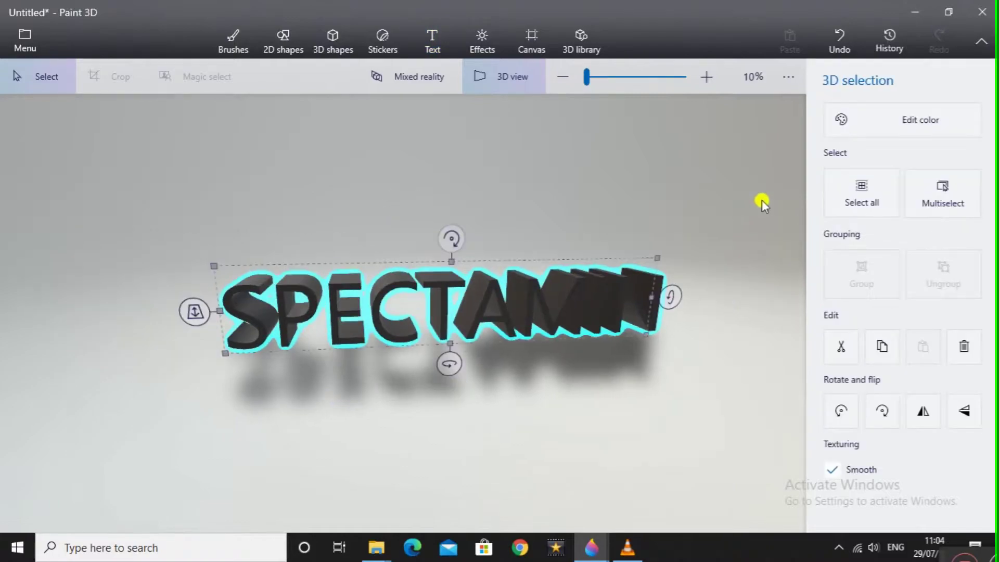
pyautogui.click(903, 128)
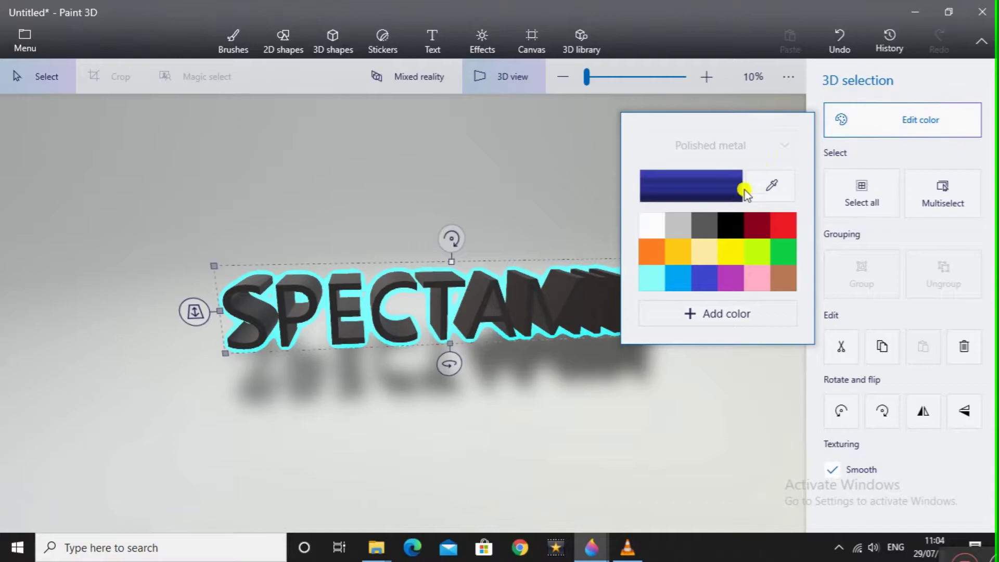
pyautogui.click(783, 229)
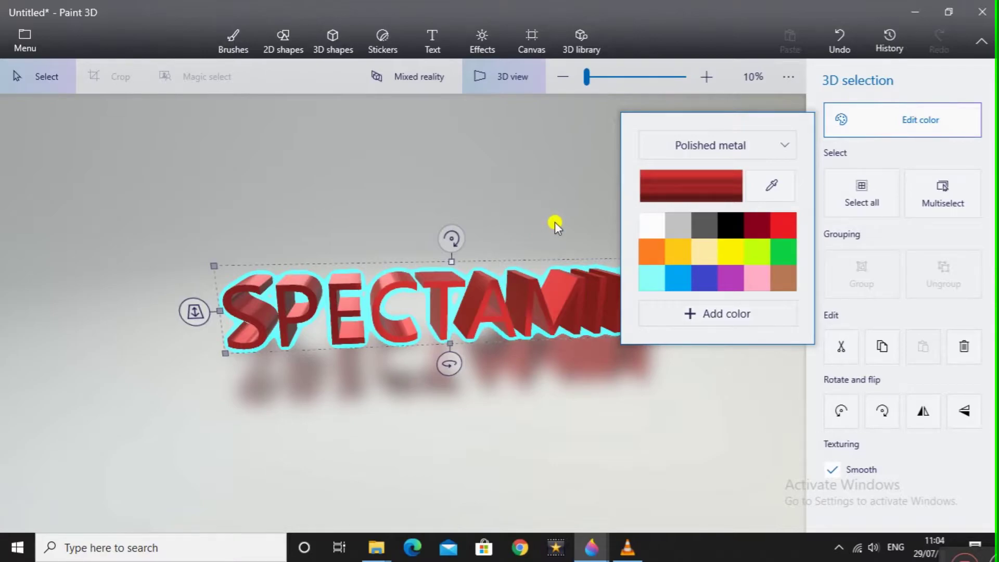
pyautogui.click(702, 145)
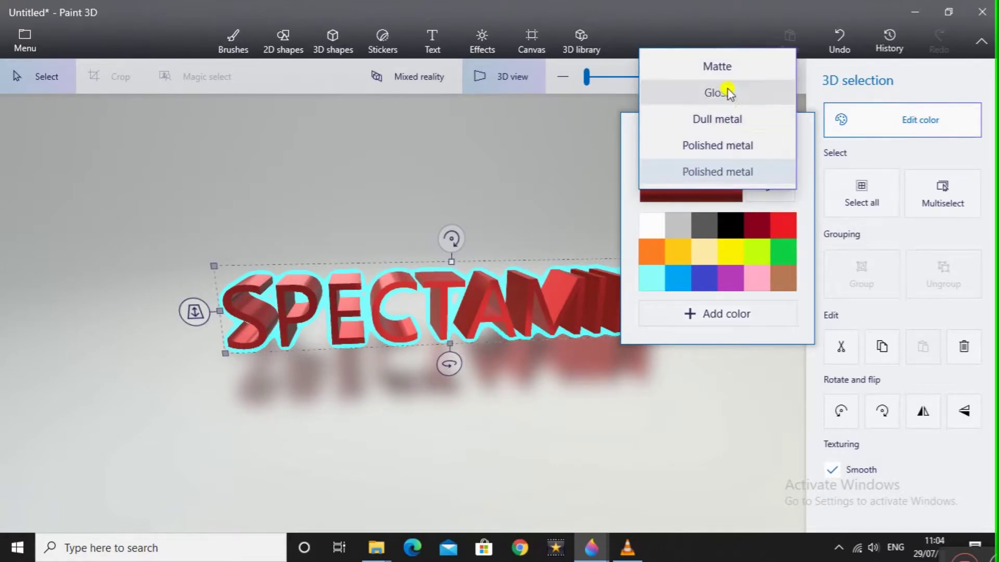
pyautogui.click(715, 66)
pyautogui.click(517, 209)
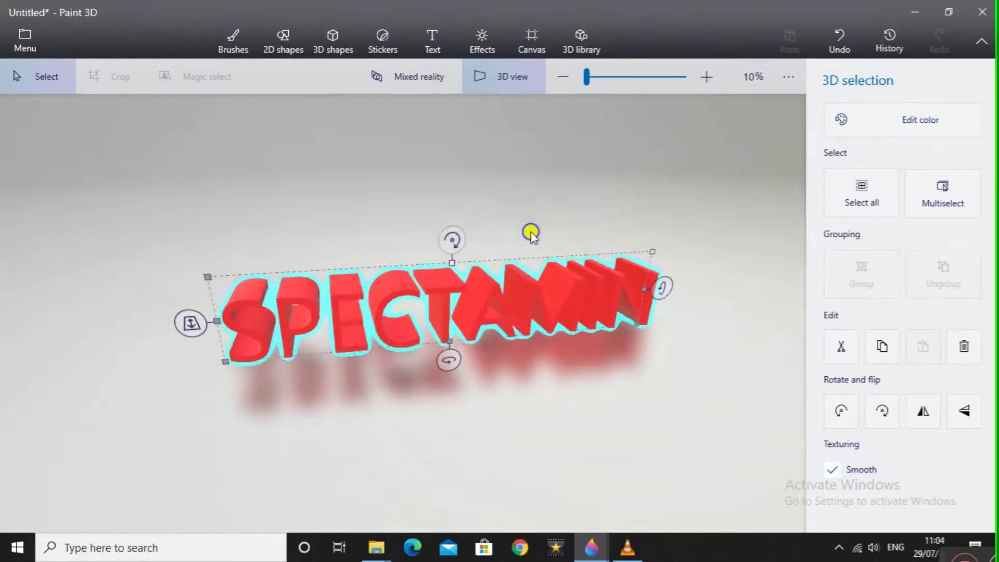
pyautogui.moveTo(530, 234); pyautogui.dragTo(651, 167)
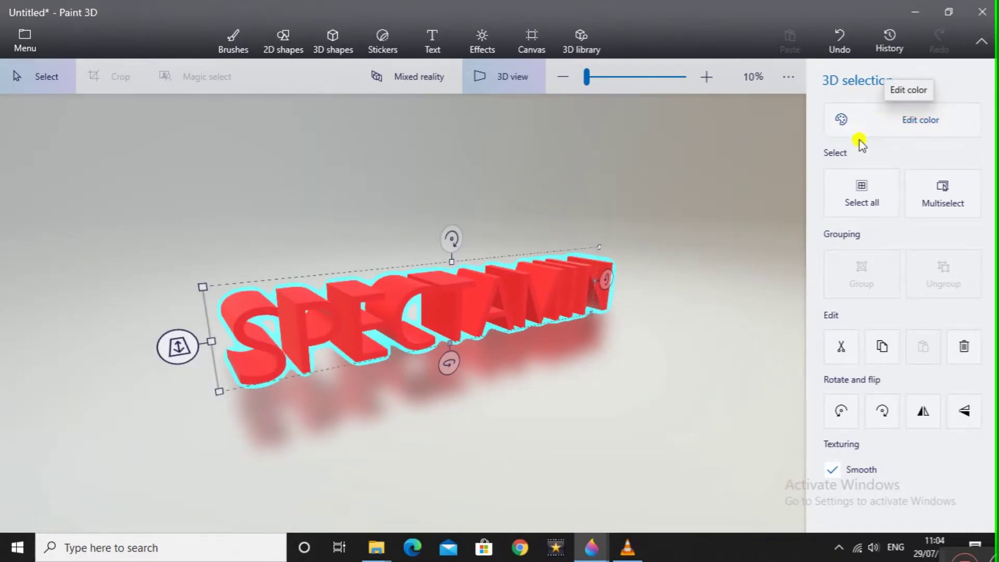
# Step: Switch the SPECTAMIN text's finish to Gloss and orbit around it
pyautogui.click(887, 126)
pyautogui.click(786, 146)
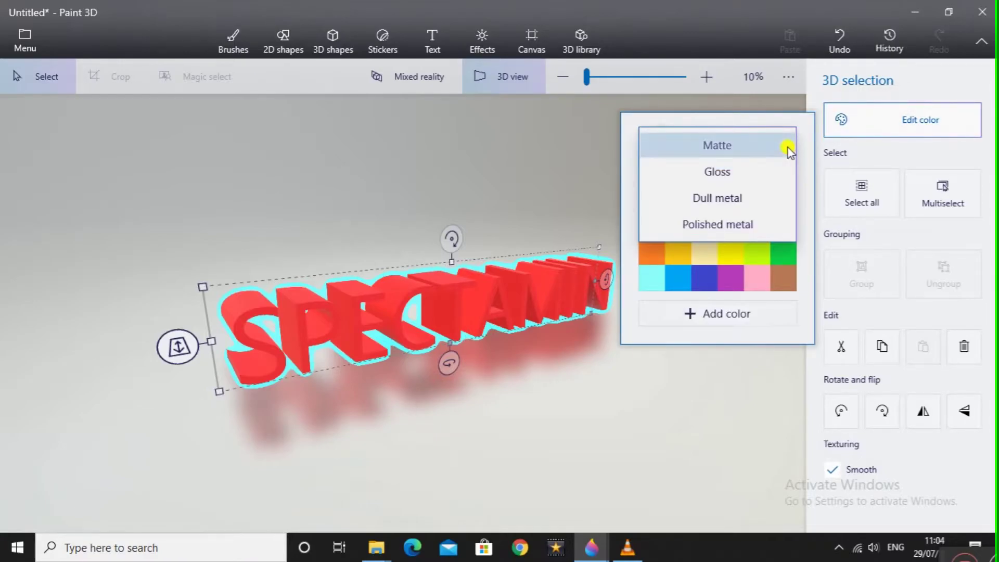
pyautogui.click(749, 174)
pyautogui.moveTo(514, 213); pyautogui.dragTo(549, 225)
pyautogui.scroll(5, 235, 338)
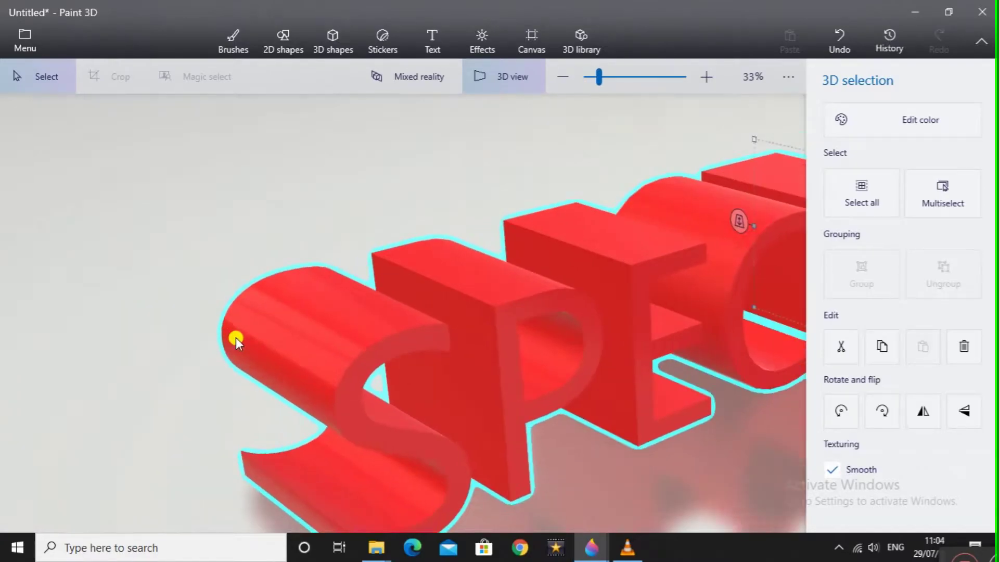
pyautogui.scroll(-3, 301, 341)
pyautogui.scroll(-2, 301, 342)
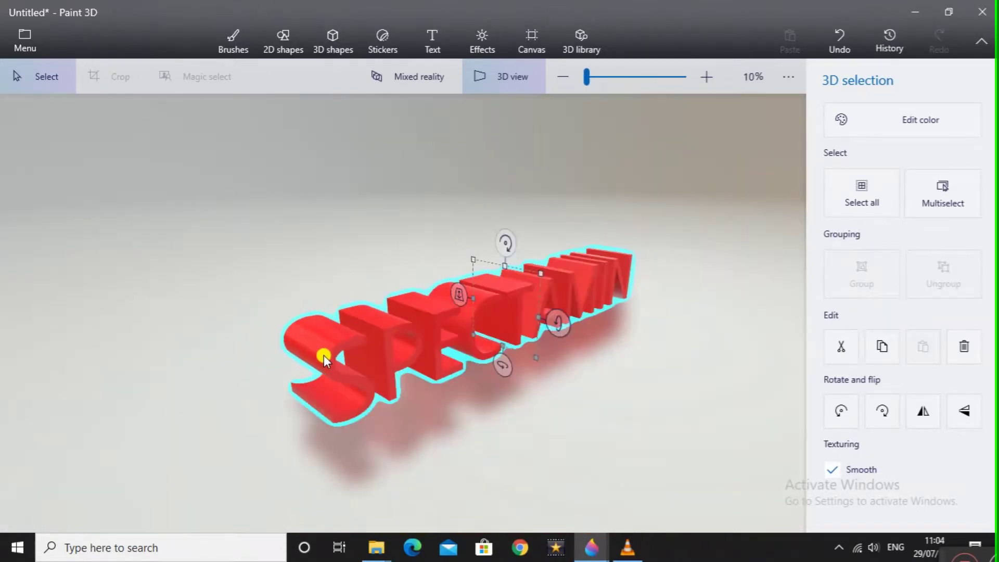
# Step: Try a Dull metal finish, then settle on Polished metal for the text
pyautogui.click(860, 115)
pyautogui.click(778, 145)
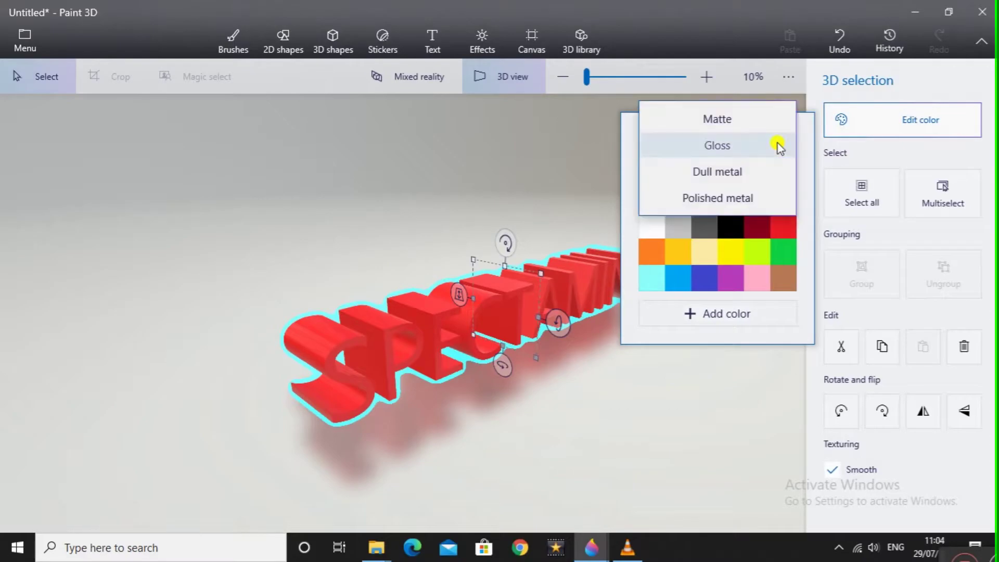
pyautogui.click(713, 172)
pyautogui.moveTo(414, 254); pyautogui.dragTo(900, 178)
pyautogui.click(974, 121)
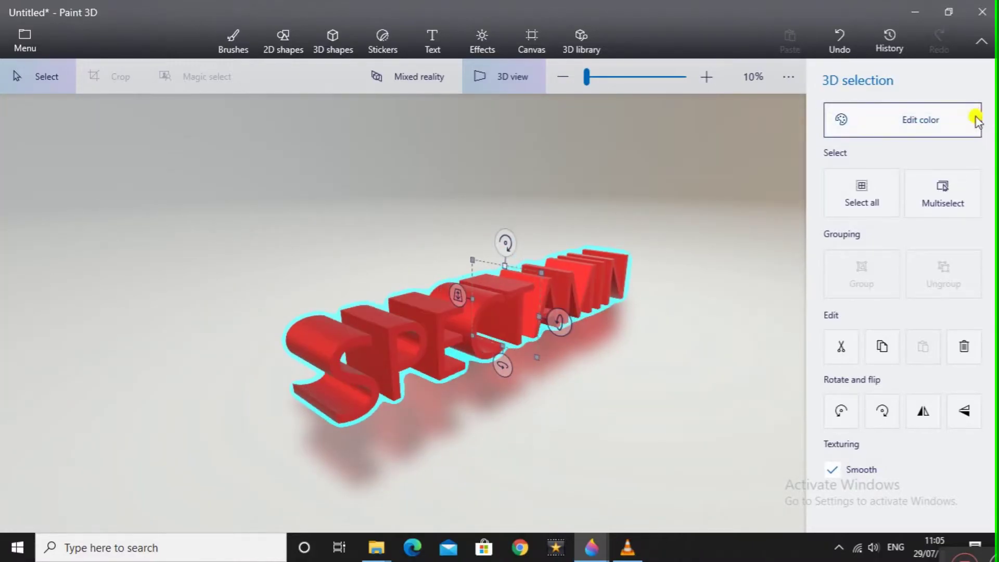
pyautogui.click(768, 147)
pyautogui.click(720, 174)
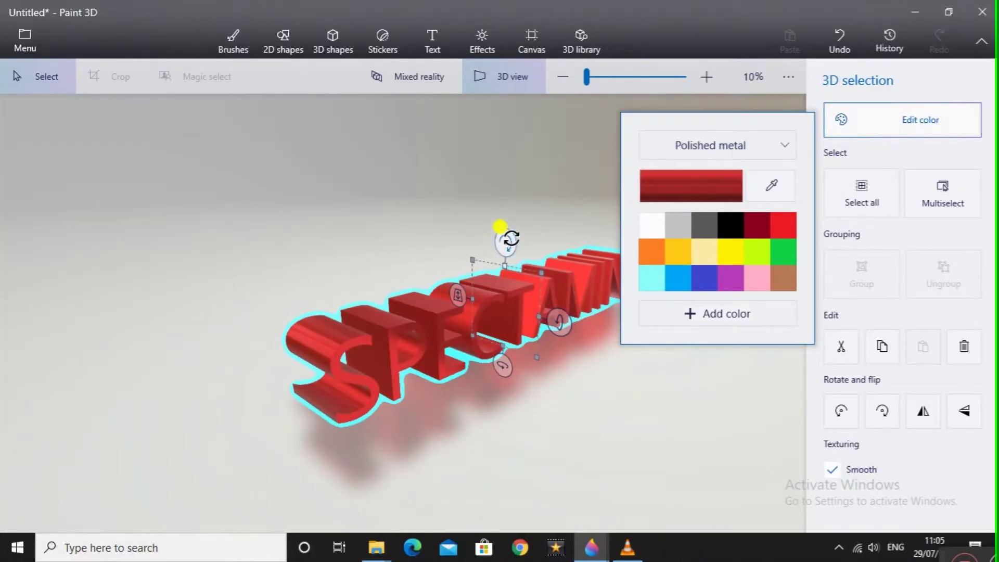
# Step: Rotate the SPECTAMIN text to a new angle and shift it to the right
pyautogui.moveTo(511, 234); pyautogui.dragTo(608, 244)
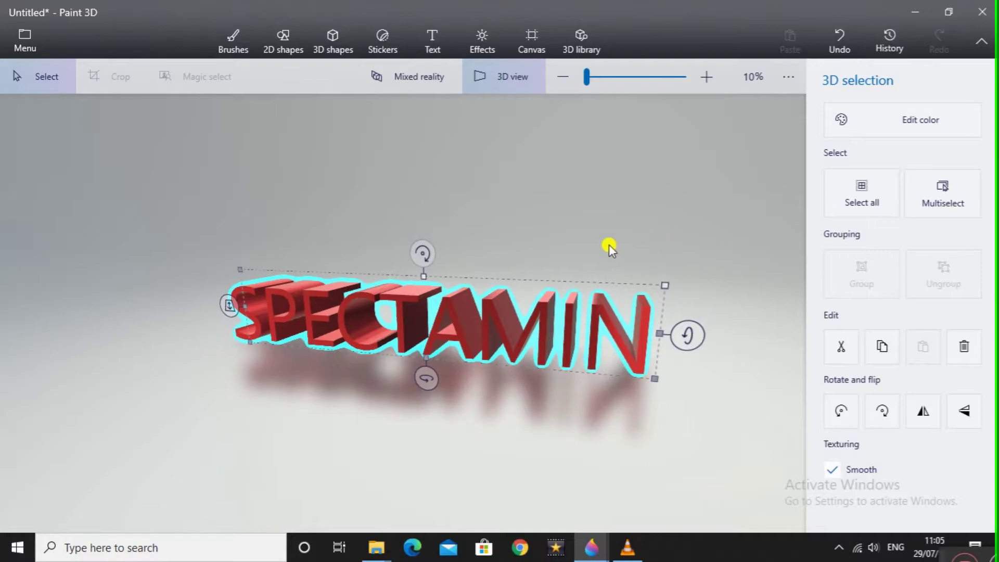
pyautogui.moveTo(530, 242); pyautogui.dragTo(628, 247)
pyautogui.moveTo(504, 283); pyautogui.dragTo(515, 283)
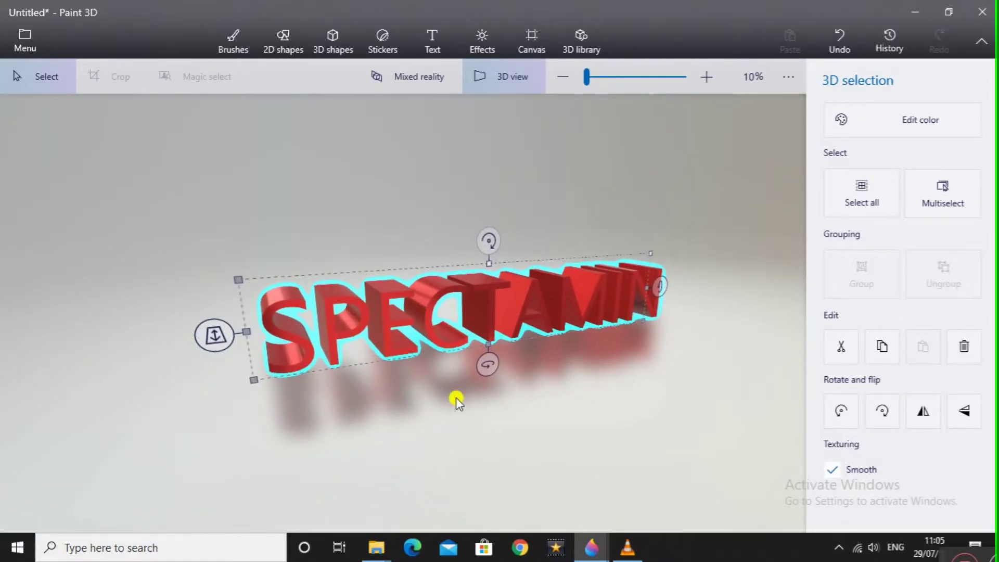
pyautogui.scroll(3, 435, 380)
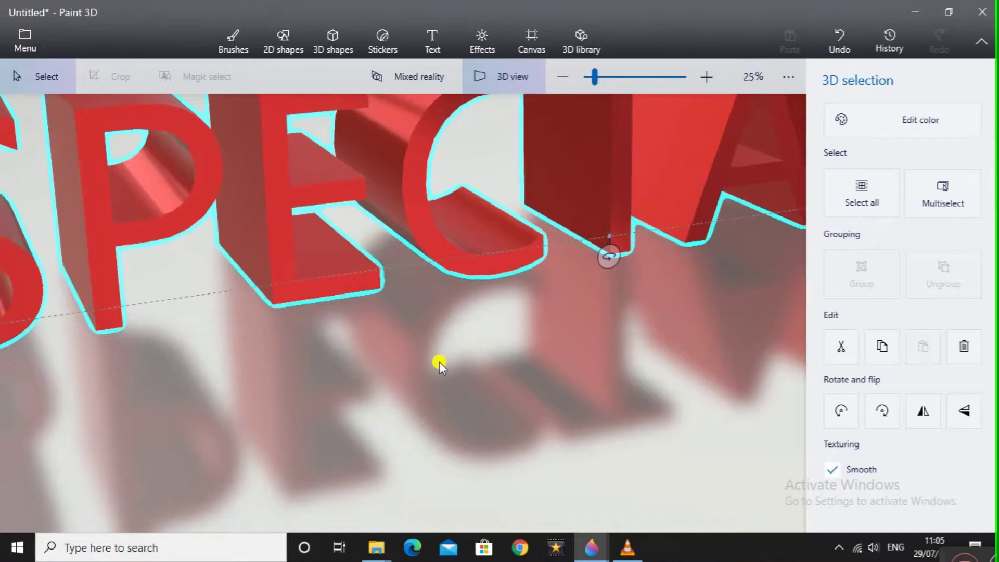
pyautogui.scroll(-3, 439, 365)
# Step: Set Paint 3D's display quality to Normal in Settings and return to the SPECTAMIN canvas
pyautogui.click(30, 42)
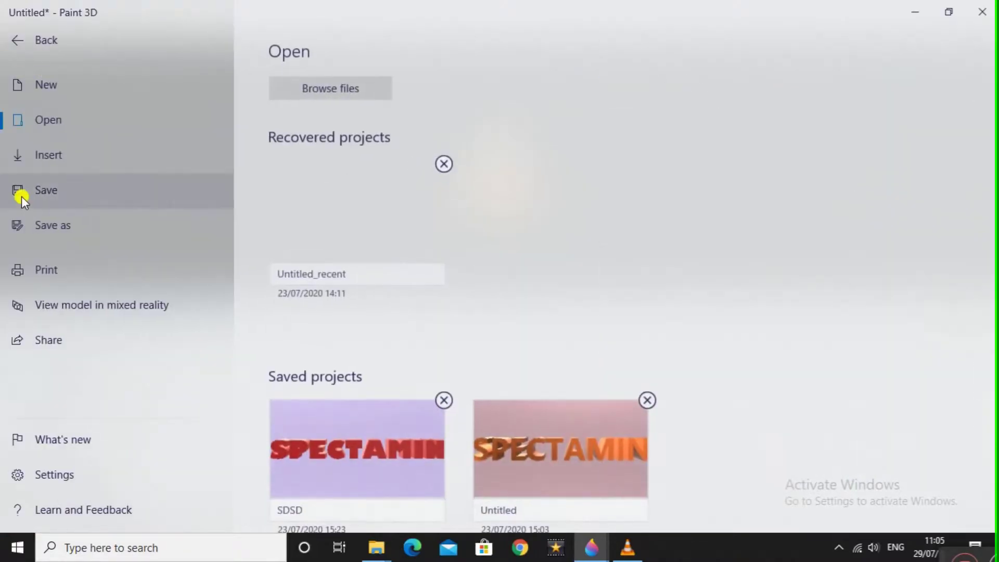
pyautogui.click(95, 472)
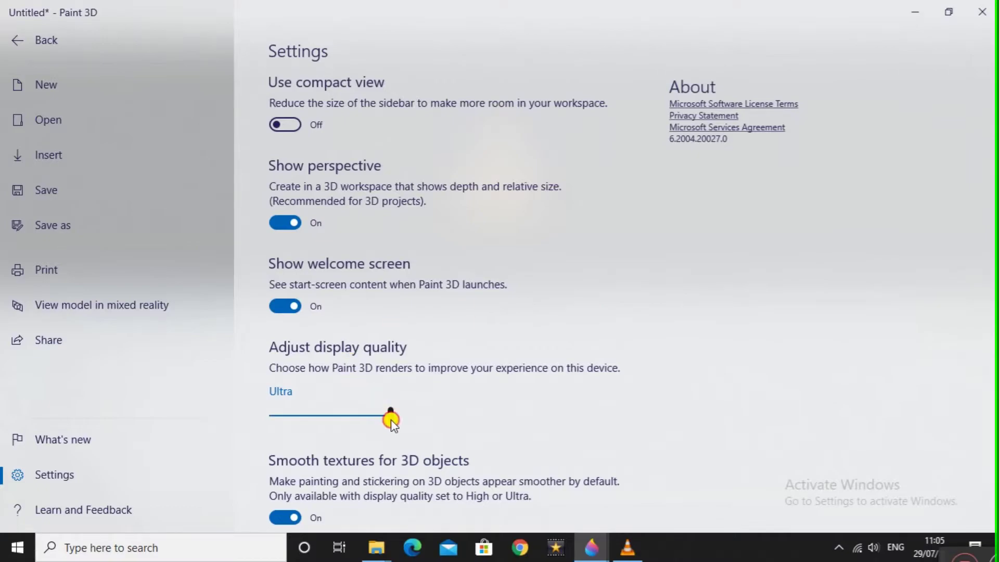
pyautogui.moveTo(320, 421); pyautogui.dragTo(356, 418)
pyautogui.click(17, 42)
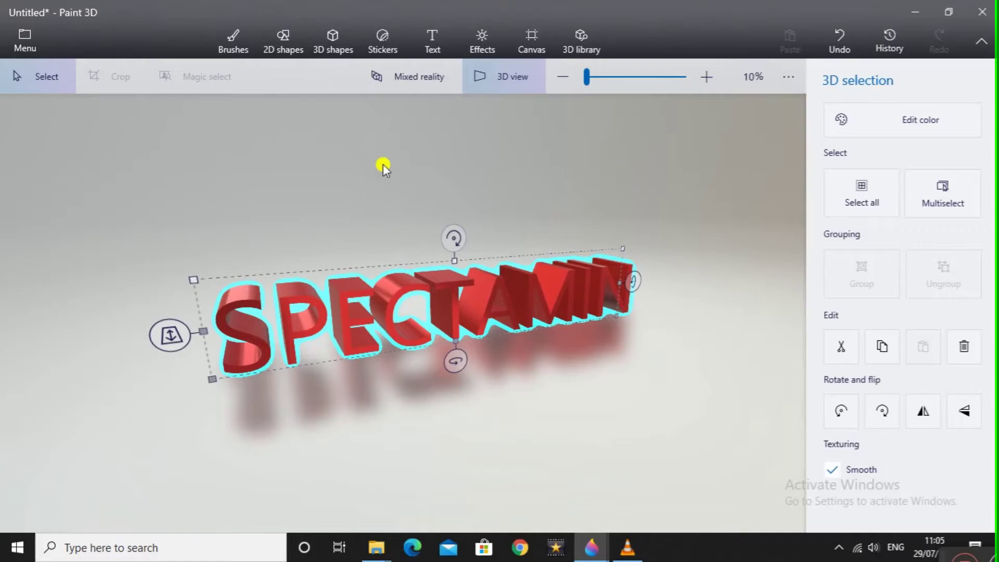
# Step: In Effects, compare several colour filters, including Stone, then go back to Honey
pyautogui.click(480, 43)
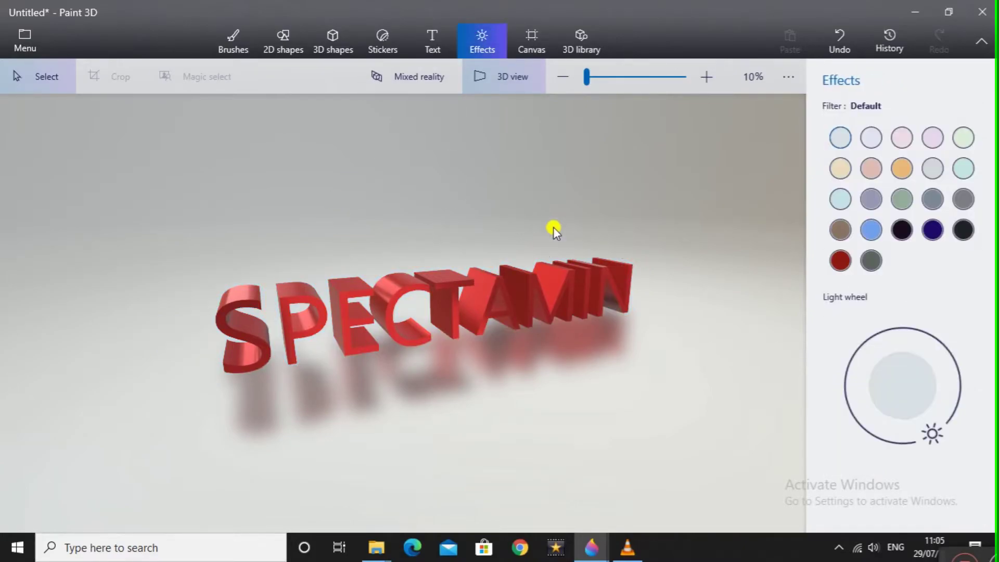
pyautogui.moveTo(554, 227); pyautogui.dragTo(538, 210)
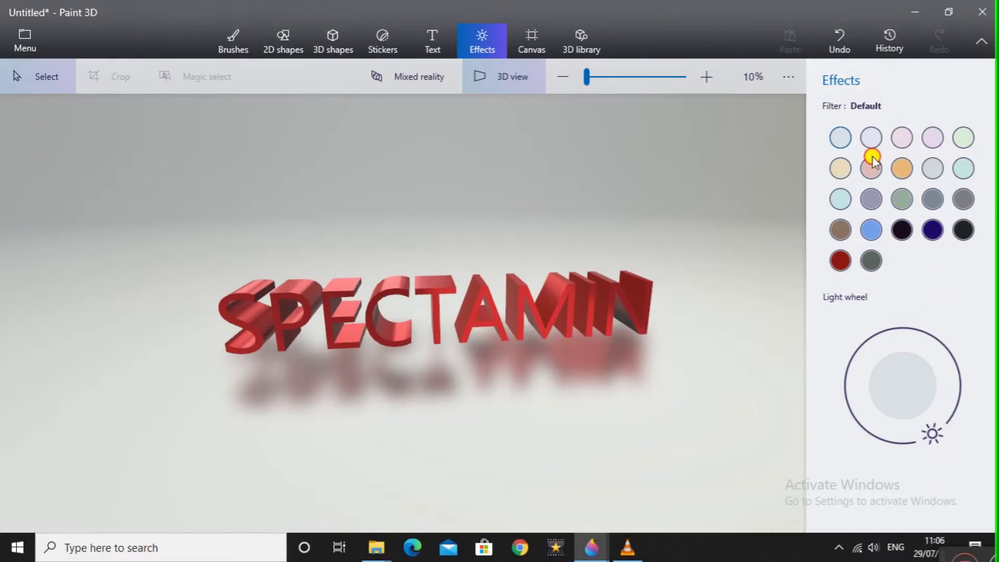
pyautogui.click(902, 169)
pyautogui.click(904, 201)
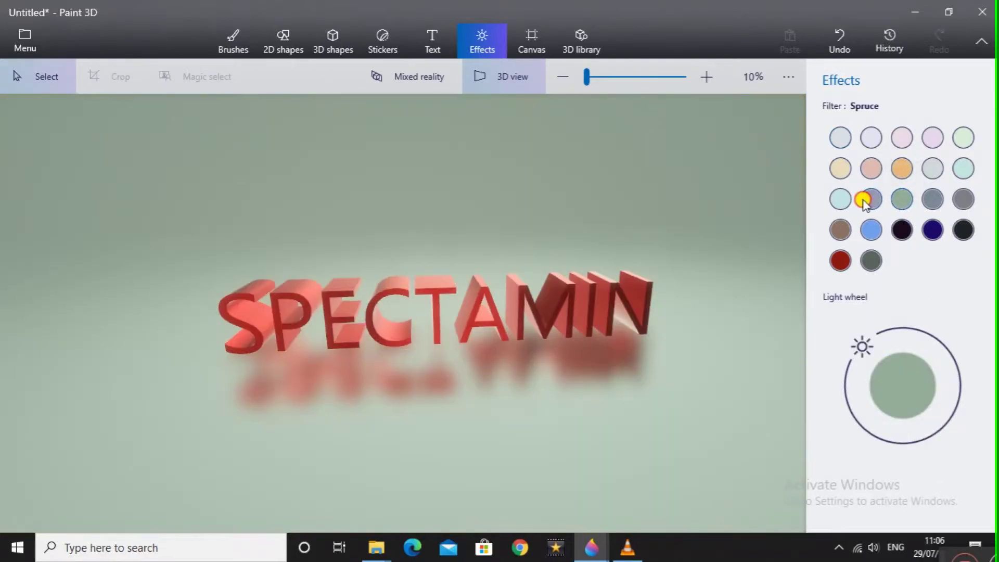
pyautogui.click(871, 199)
pyautogui.click(869, 230)
pyautogui.click(940, 202)
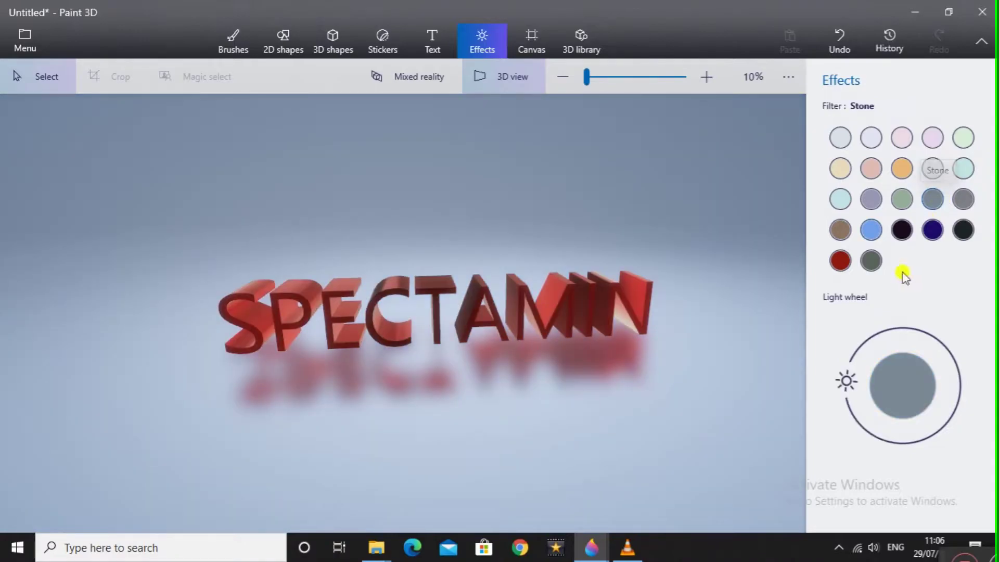
pyautogui.click(901, 165)
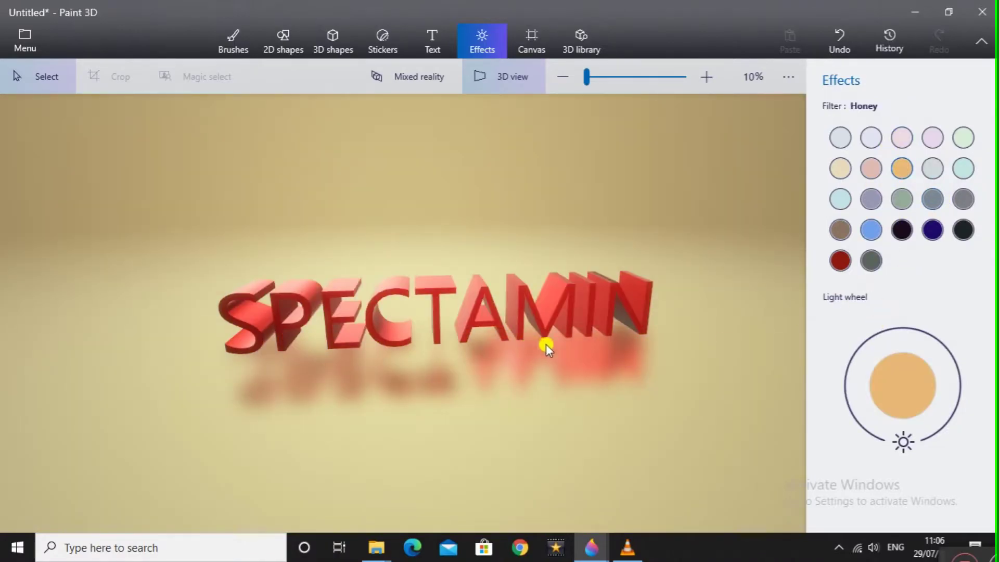
# Step: Move the scene light around the light wheel, ending at the upper left
pyautogui.moveTo(546, 344); pyautogui.dragTo(598, 325)
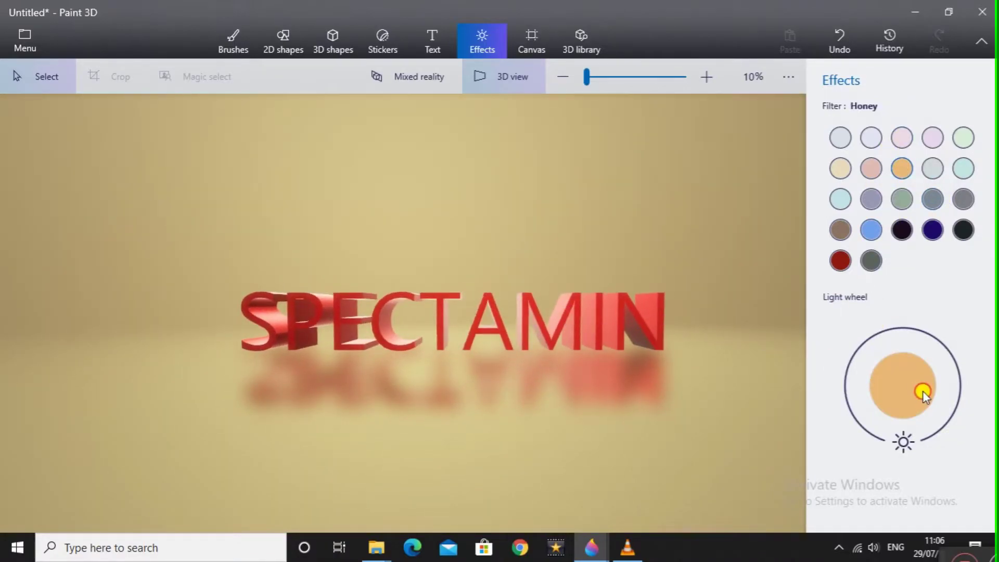
pyautogui.moveTo(903, 439); pyautogui.dragTo(901, 336)
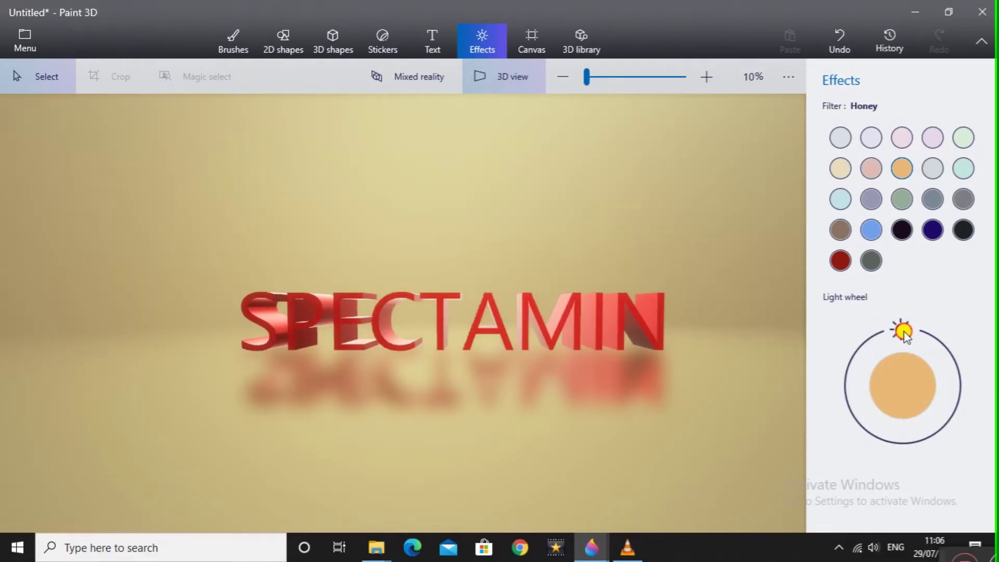
pyautogui.moveTo(411, 235); pyautogui.dragTo(434, 294)
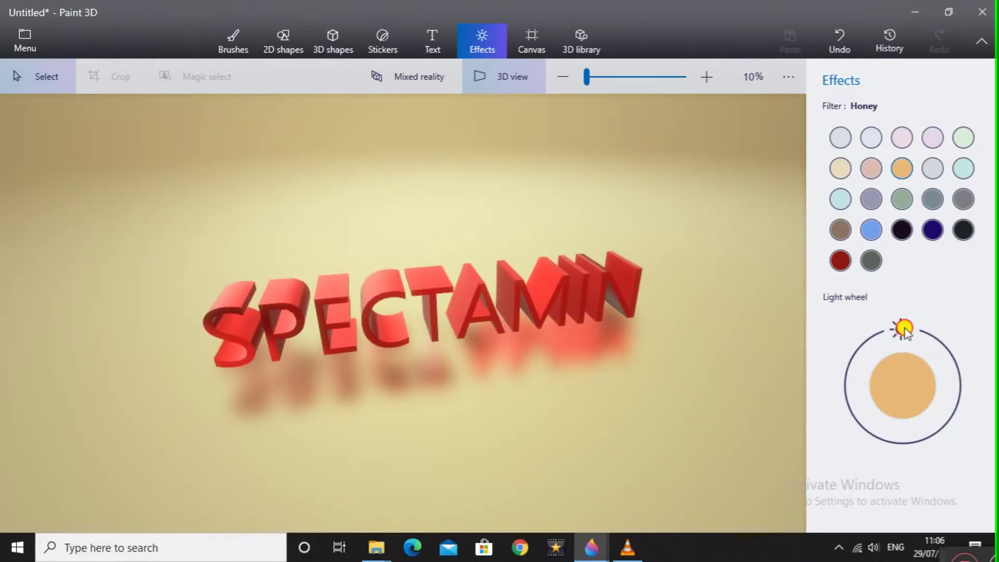
pyautogui.moveTo(619, 220); pyautogui.dragTo(976, 368)
pyautogui.moveTo(902, 333); pyautogui.dragTo(912, 454)
pyautogui.moveTo(770, 442)
pyautogui.mouseDown()
pyautogui.moveTo(636, 428)
pyautogui.moveTo(817, 383)
pyautogui.moveTo(883, 357)
pyautogui.moveTo(910, 330)
pyautogui.mouseUp()
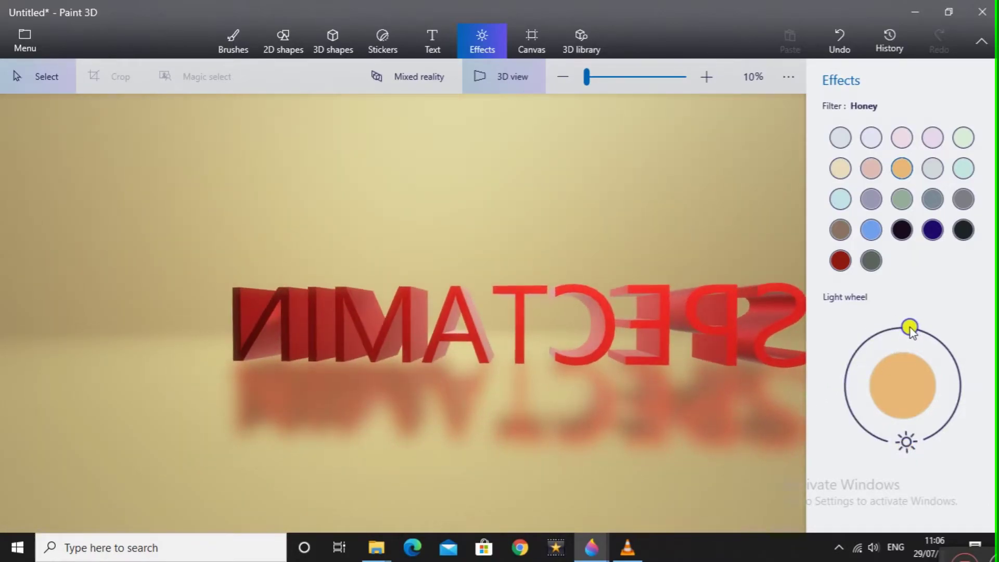
pyautogui.moveTo(476, 395); pyautogui.dragTo(193, 433)
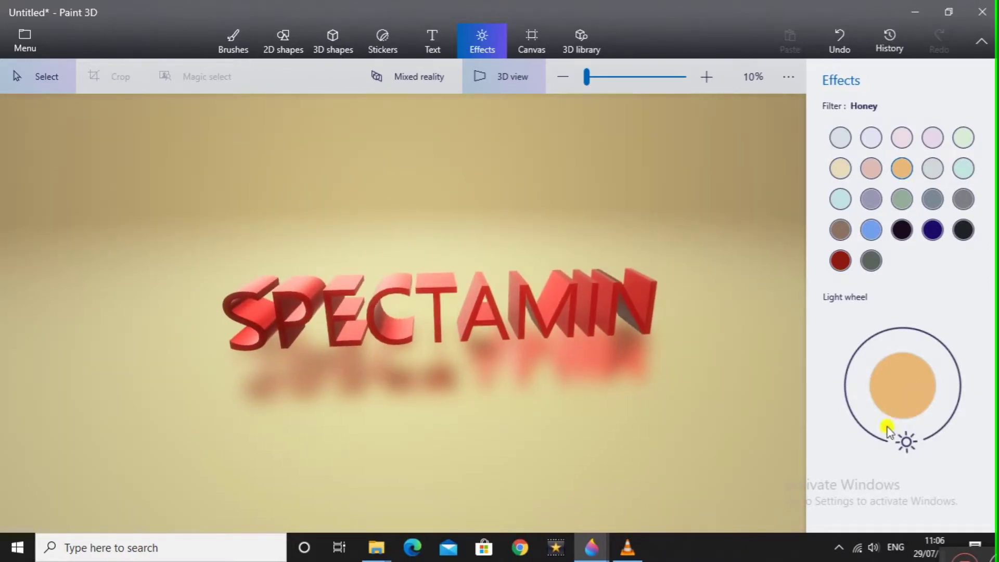
pyautogui.moveTo(885, 444); pyautogui.dragTo(847, 366)
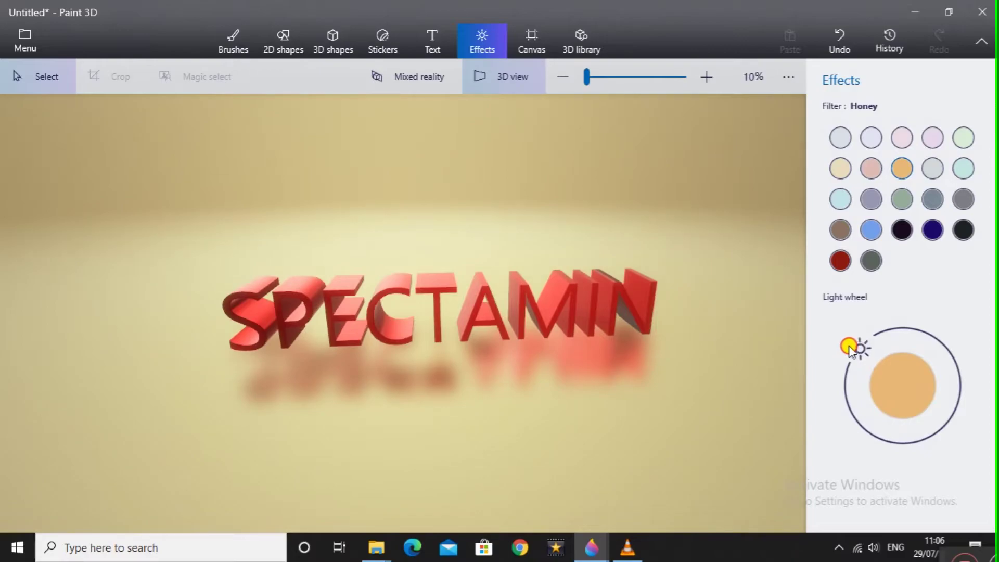
# Step: Try the Day, Stone and Nether filters, then reapply the Honey filter
pyautogui.click(872, 230)
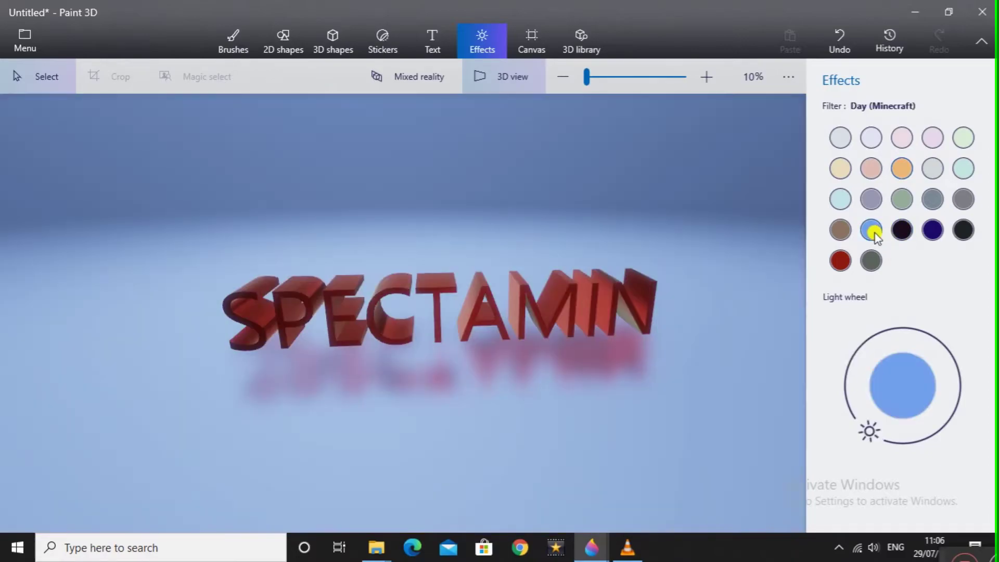
pyautogui.click(933, 199)
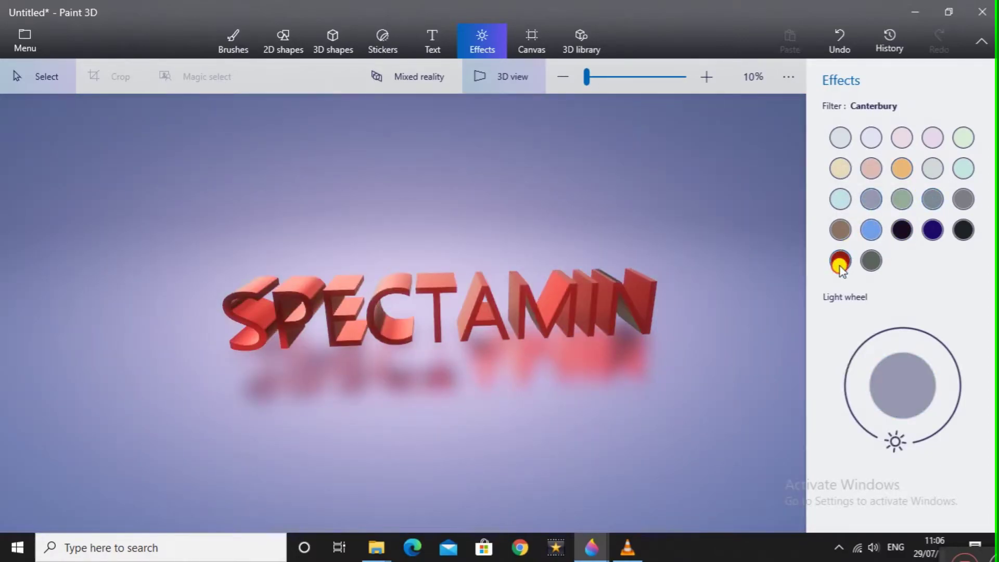
pyautogui.click(840, 260)
pyautogui.moveTo(535, 246); pyautogui.dragTo(596, 280)
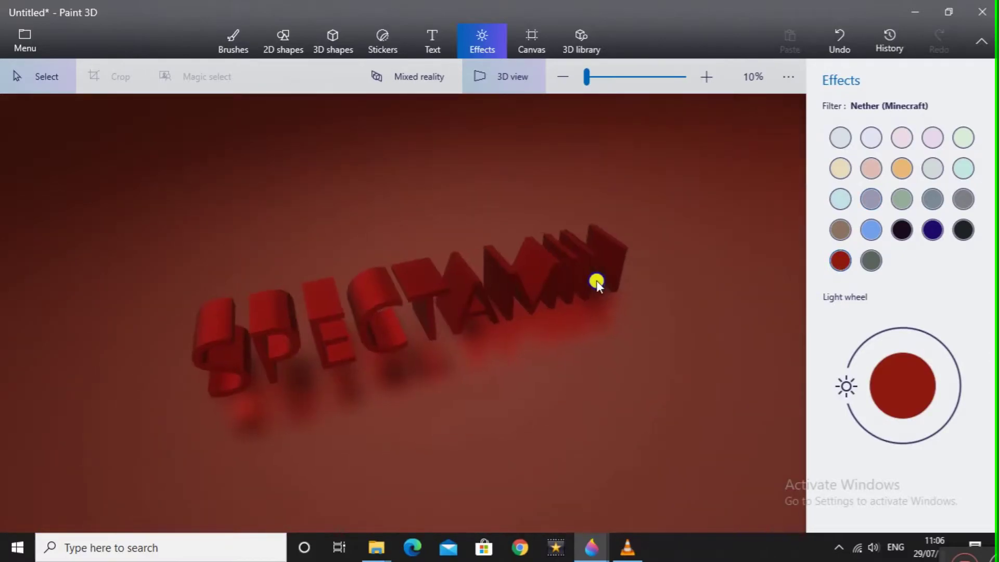
pyautogui.click(910, 170)
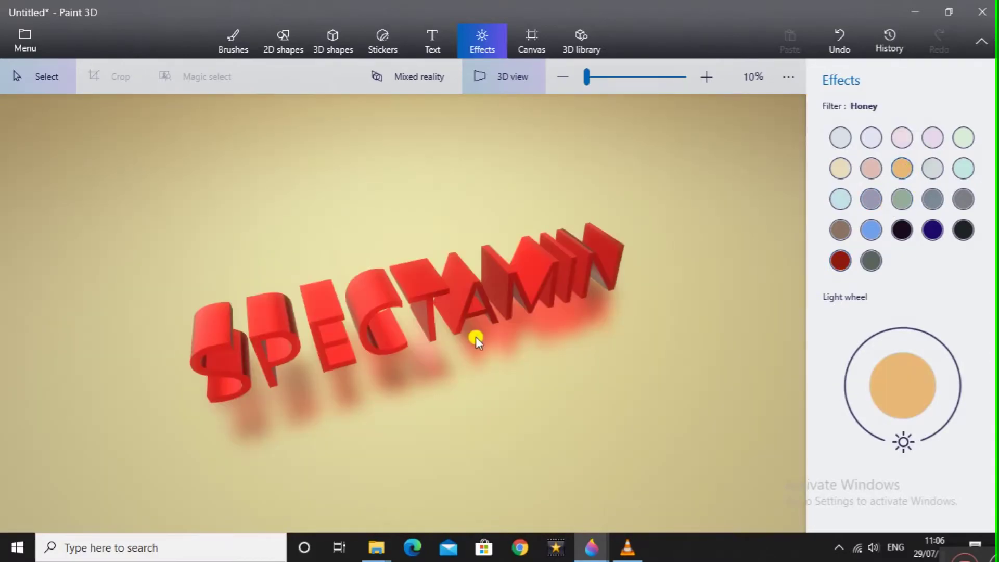
pyautogui.moveTo(482, 332); pyautogui.dragTo(640, 320)
# Step: Shift the scene light to the lower left and view SPECTAMIN from the front
pyautogui.moveTo(904, 444); pyautogui.dragTo(847, 386)
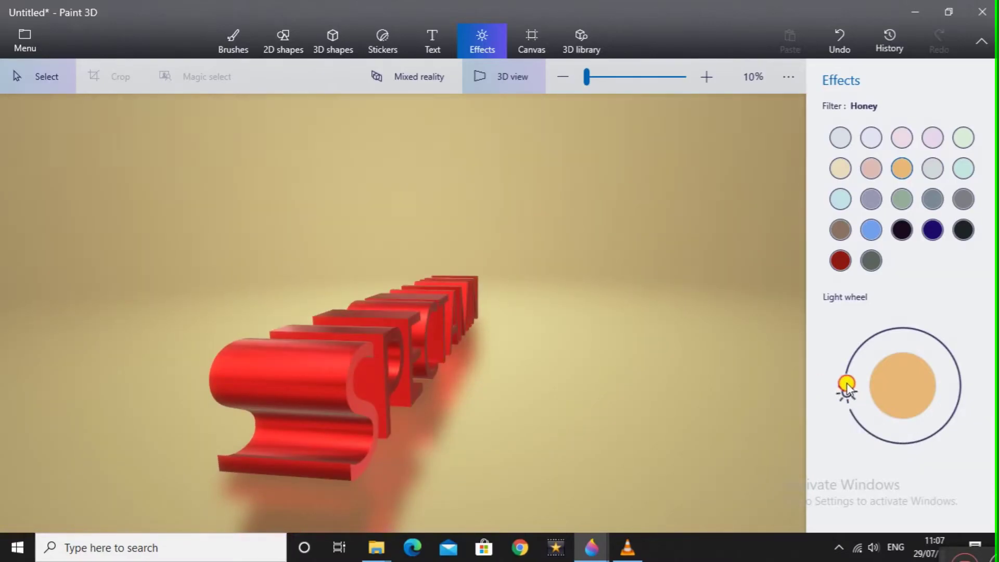
pyautogui.moveTo(761, 351); pyautogui.dragTo(476, 326)
pyautogui.scroll(3, 477, 326)
pyautogui.scroll(1, 477, 326)
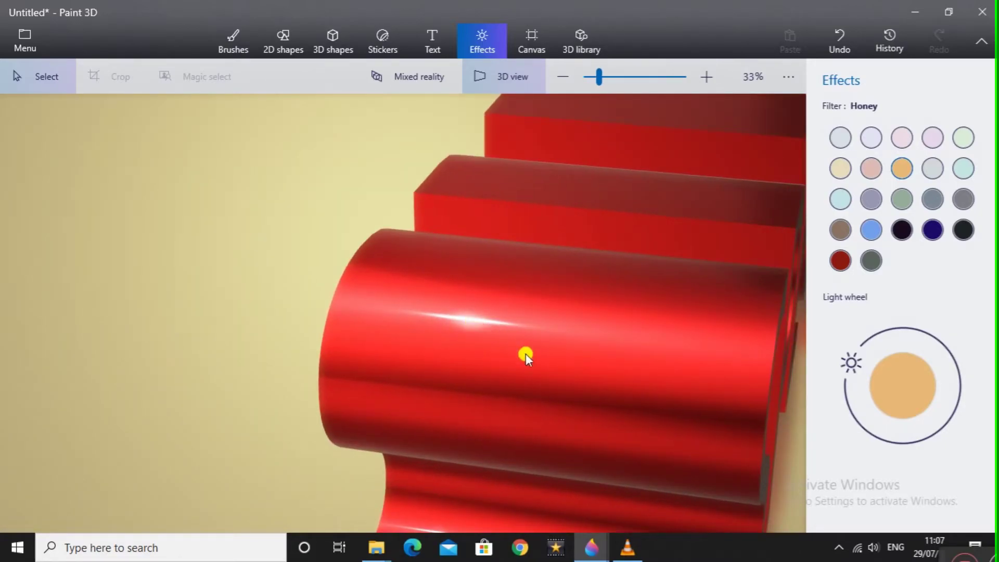
pyautogui.moveTo(525, 354); pyautogui.dragTo(598, 358)
pyautogui.moveTo(851, 369)
pyautogui.mouseDown()
pyautogui.moveTo(854, 416)
pyautogui.moveTo(874, 444)
pyautogui.moveTo(857, 409)
pyautogui.moveTo(862, 373)
pyautogui.mouseUp()
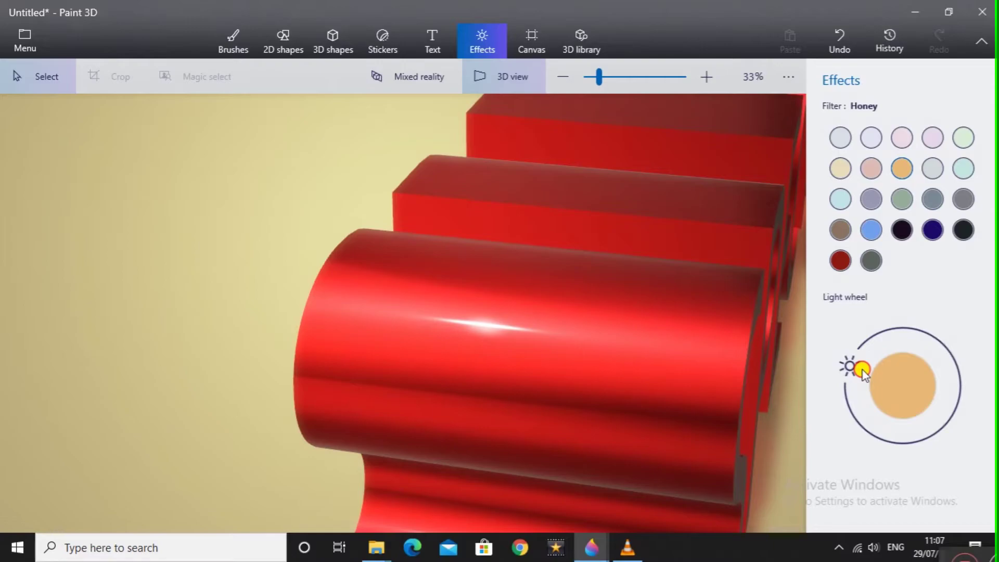
pyautogui.scroll(-5, 330, 391)
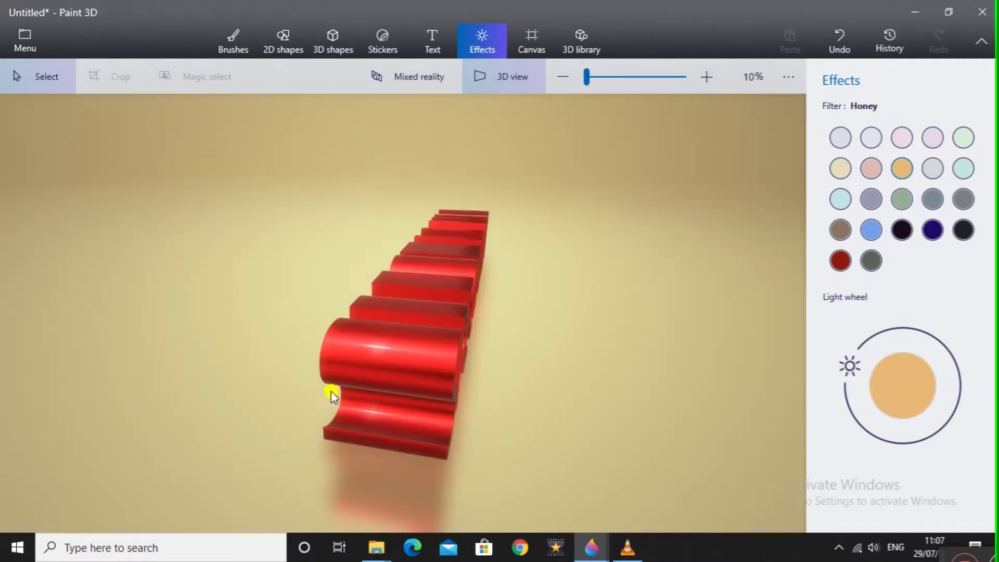
pyautogui.moveTo(338, 392); pyautogui.dragTo(376, 354)
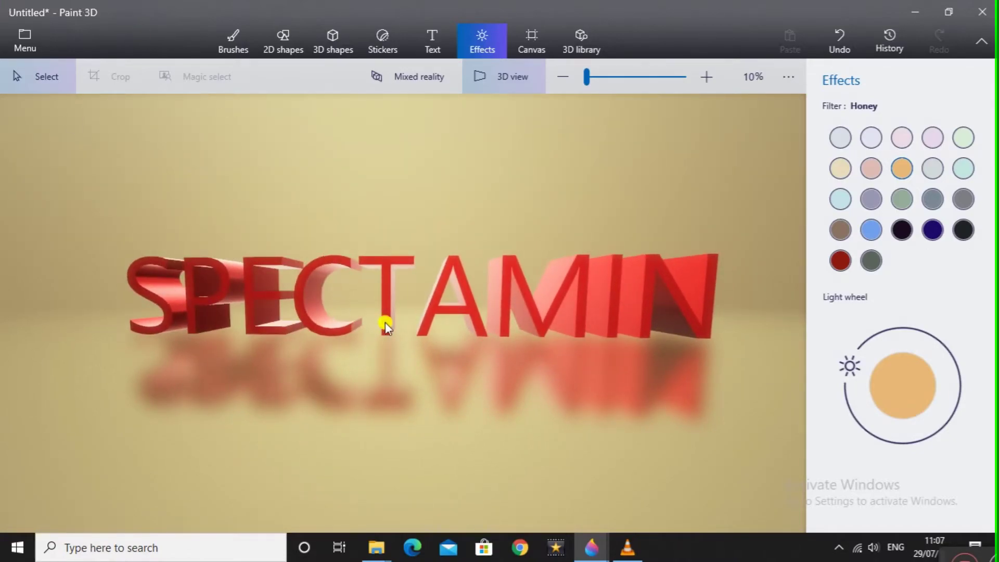
# Step: Start a Save as > Video export, keeping MP4 as the output format
pyautogui.click(22, 32)
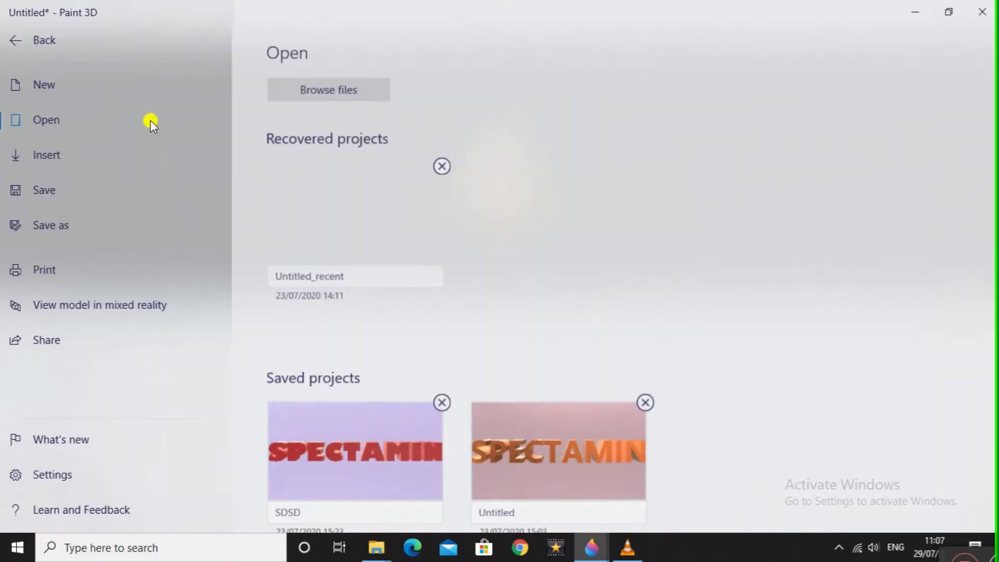
pyautogui.click(131, 187)
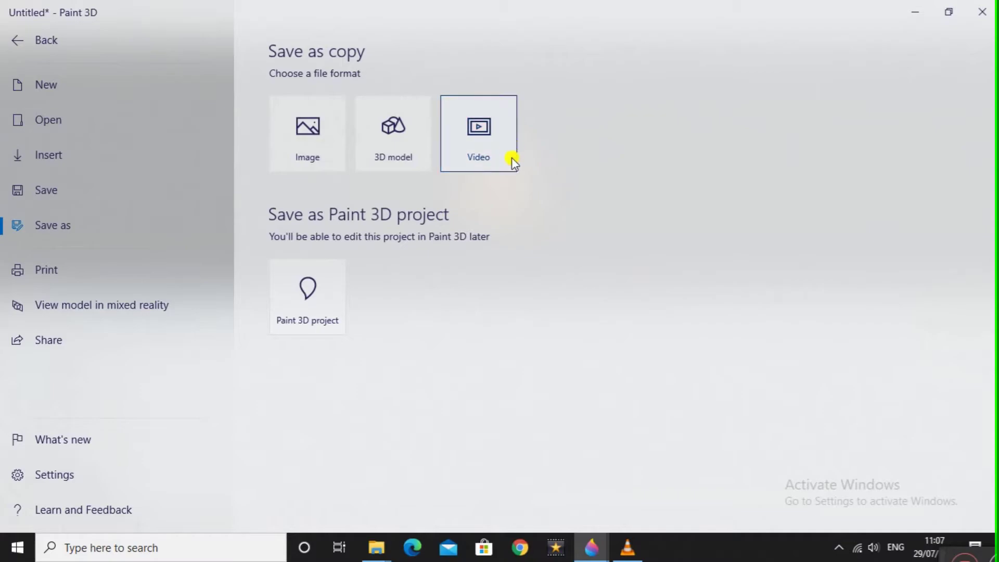
pyautogui.click(512, 148)
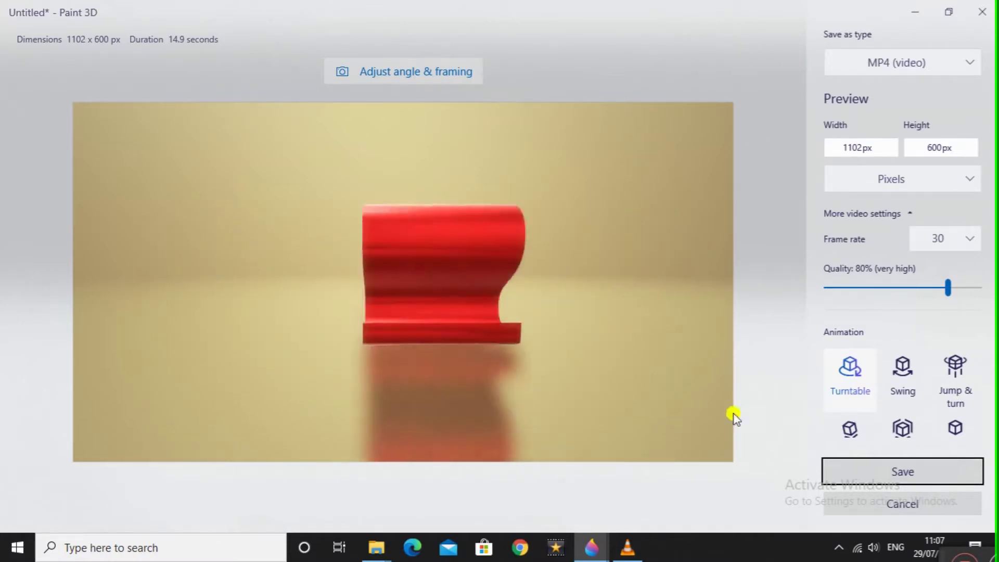
pyautogui.click(963, 61)
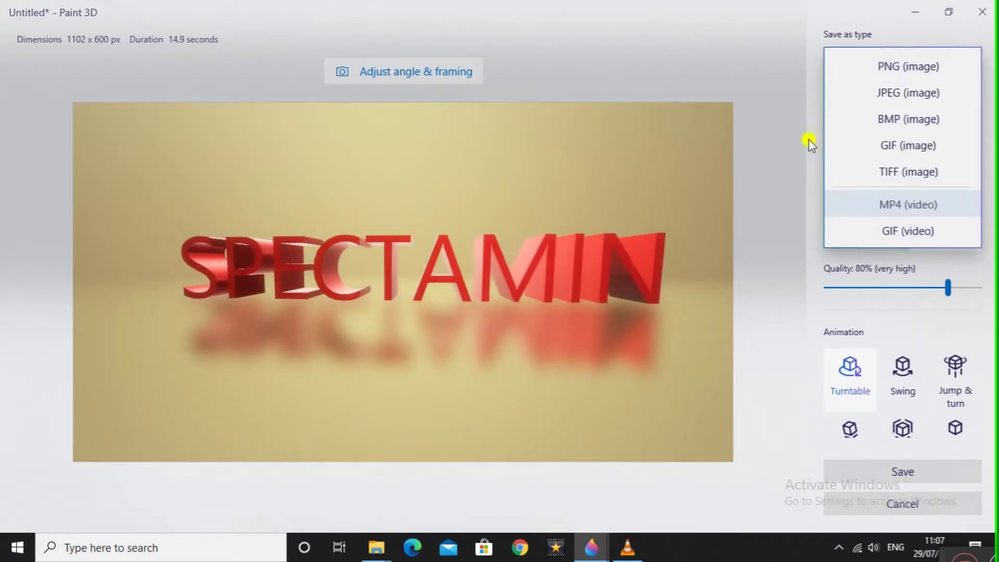
pyautogui.click(829, 101)
# Step: Set the video frame rate to 60 fps and quality to 100%
pyautogui.click(931, 142)
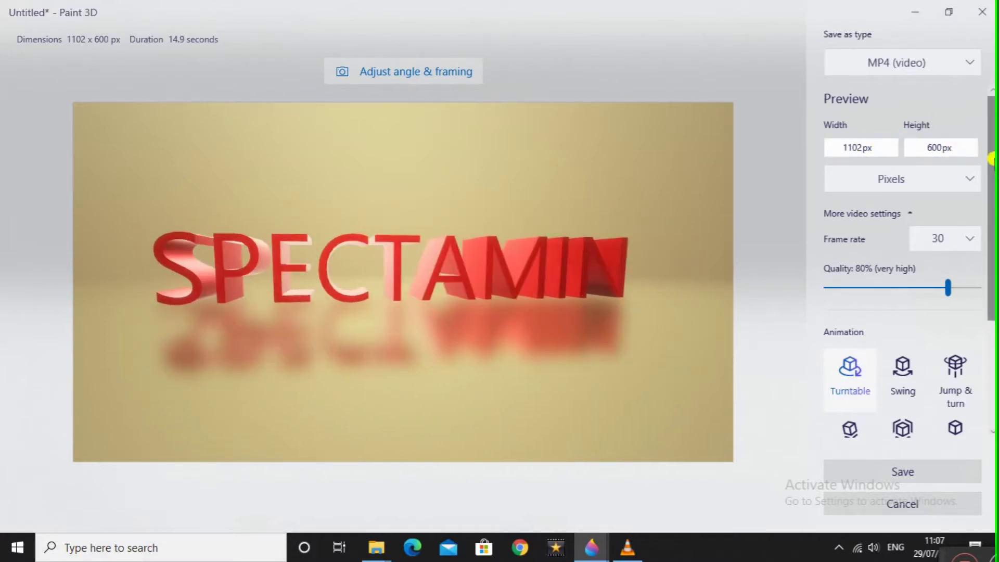
pyautogui.moveTo(991, 156); pyautogui.dragTo(991, 194)
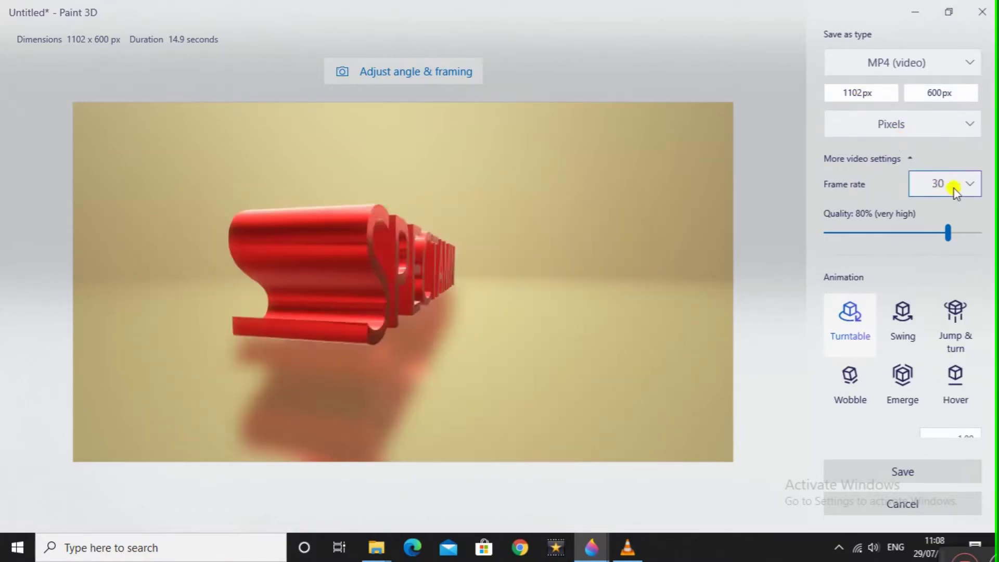
pyautogui.click(957, 186)
pyautogui.click(948, 264)
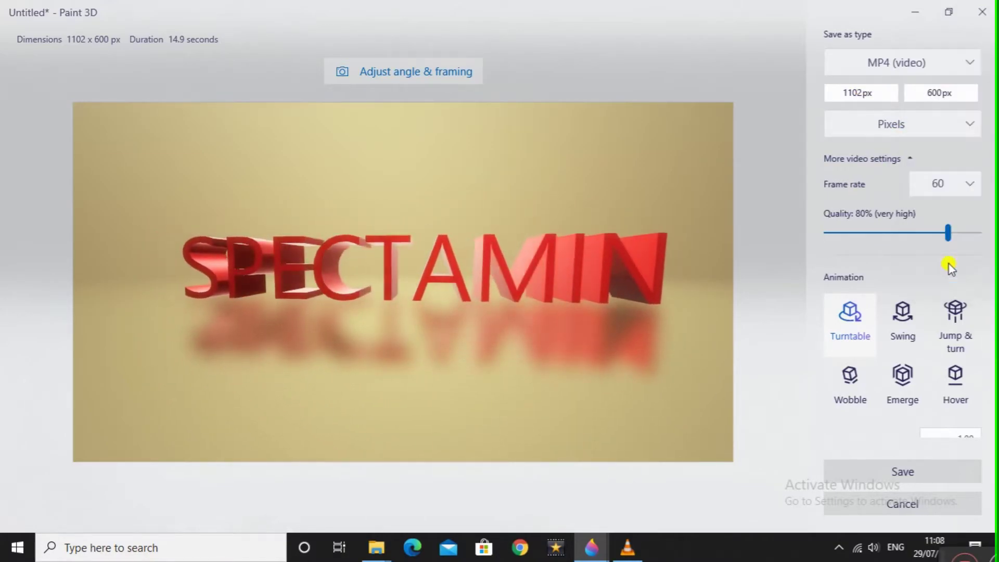
pyautogui.moveTo(947, 233); pyautogui.dragTo(994, 236)
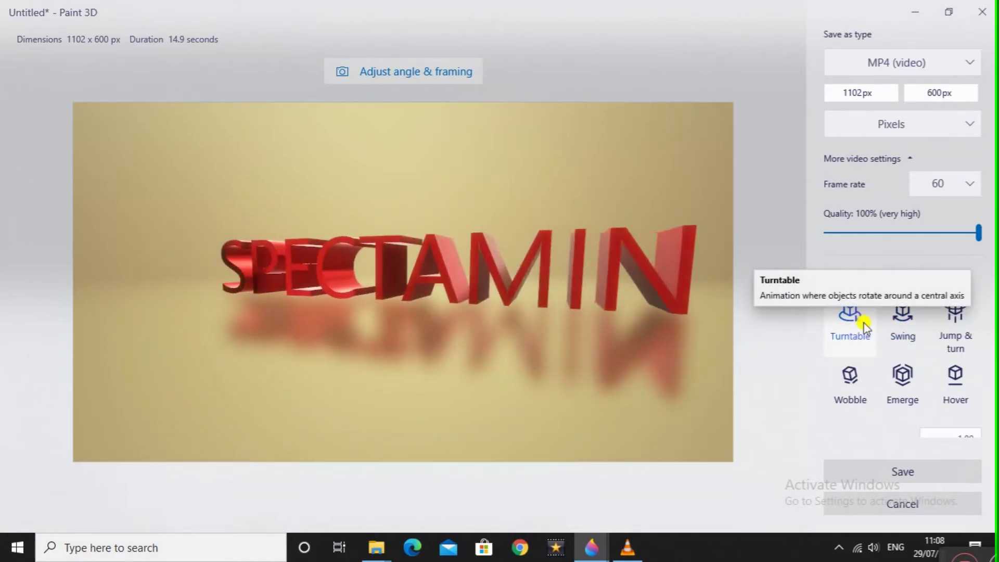
# Step: Preview Swing, Wobble and Hover, and keep Hover at speed 1.00 with 2 loops (9.93 s)
pyautogui.click(905, 330)
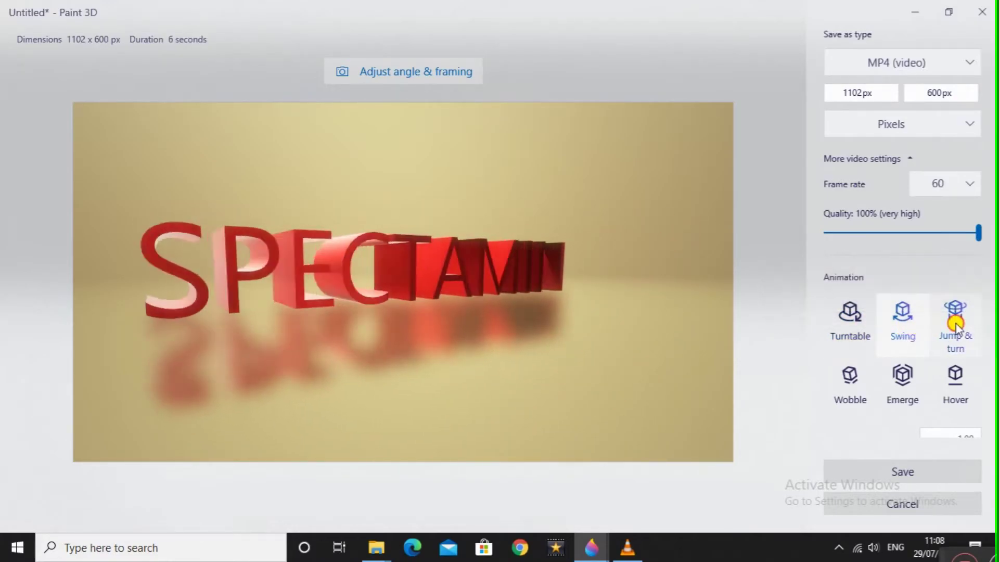
pyautogui.click(847, 384)
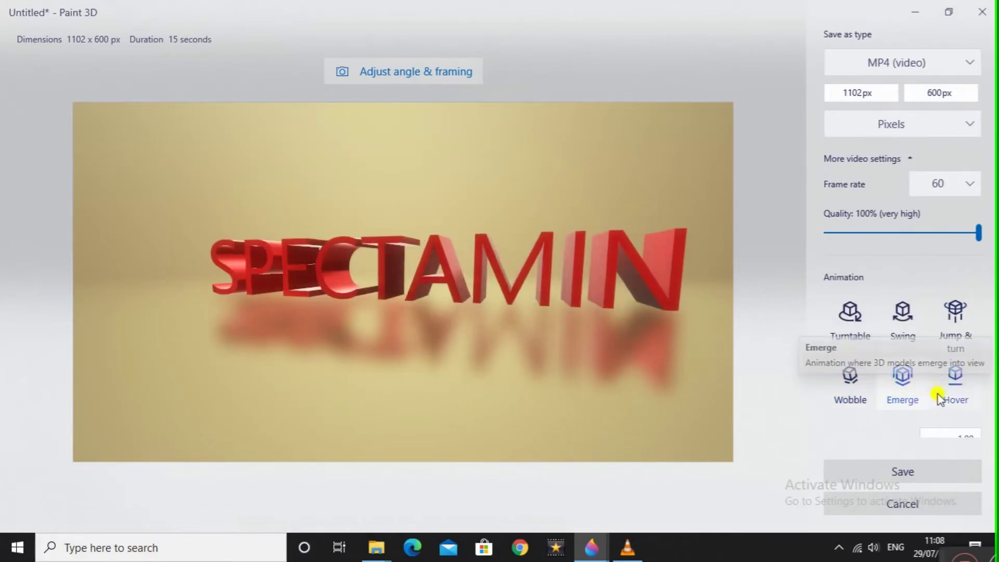
pyautogui.click(955, 384)
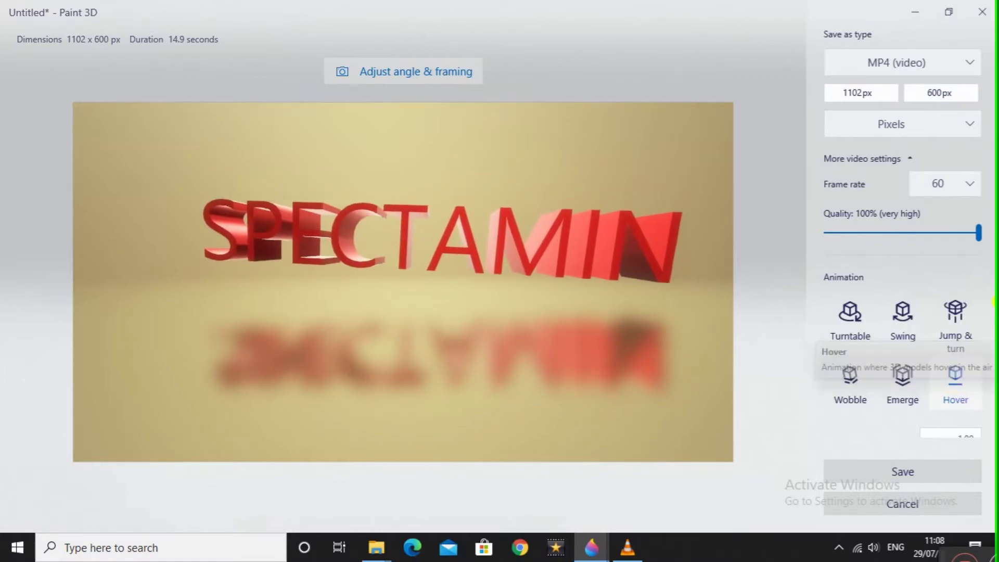
pyautogui.scroll(-2, 859, 350)
pyautogui.moveTo(861, 355)
pyautogui.mouseDown()
pyautogui.moveTo(975, 354)
pyautogui.moveTo(857, 356)
pyautogui.mouseUp()
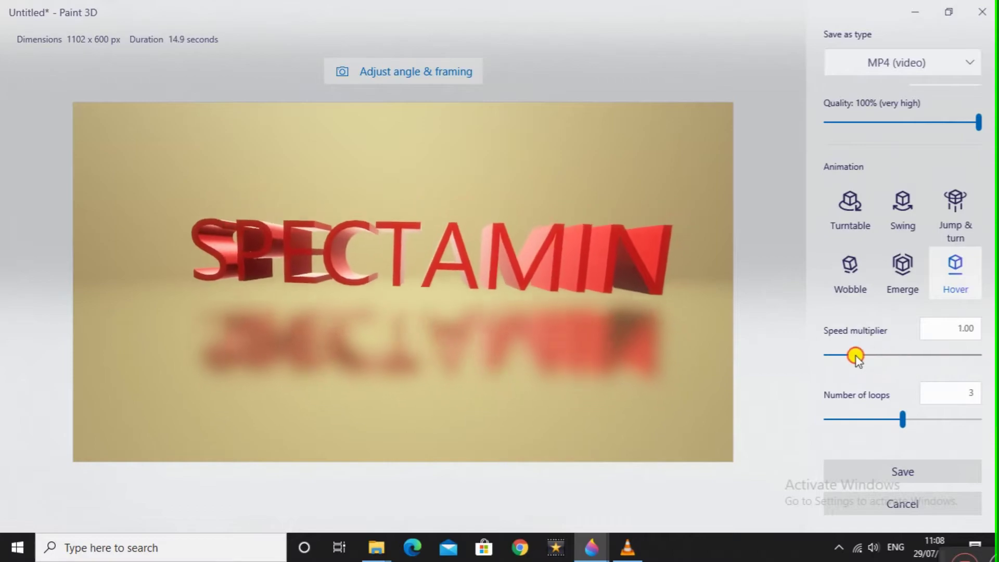
pyautogui.moveTo(902, 420); pyautogui.dragTo(865, 421)
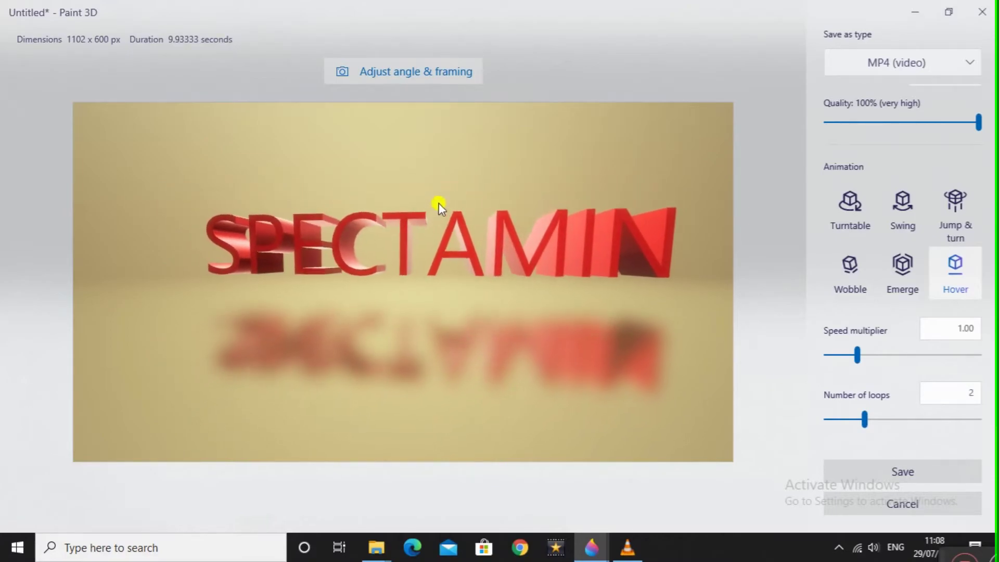
# Step: Reframe the video to 16:9 (1066 x 600) with SPECTAMIN turned nearly head-on
pyautogui.click(414, 73)
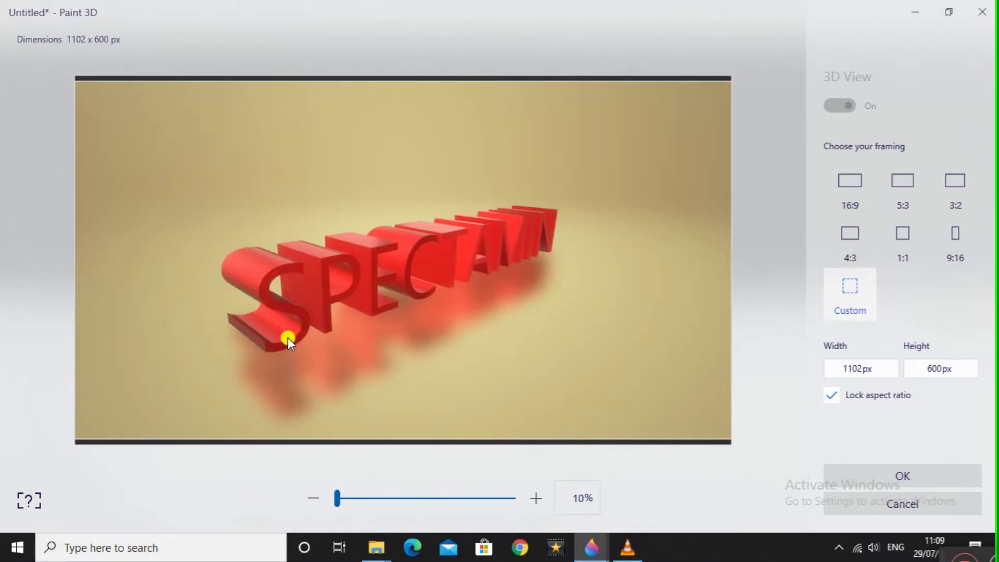
pyautogui.moveTo(432, 331); pyautogui.dragTo(354, 308)
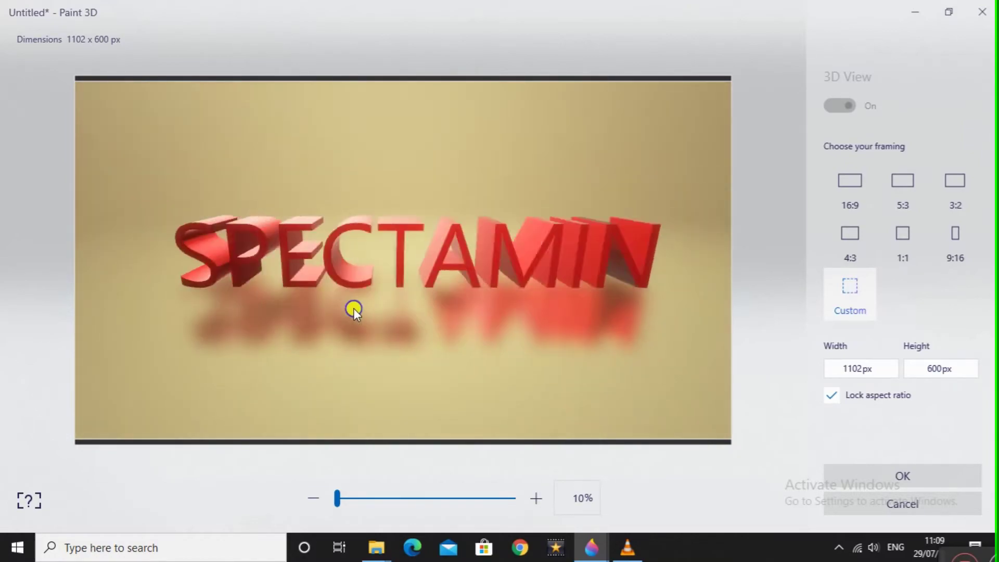
pyautogui.moveTo(337, 499)
pyautogui.mouseDown()
pyautogui.moveTo(471, 500)
pyautogui.moveTo(336, 500)
pyautogui.mouseUp()
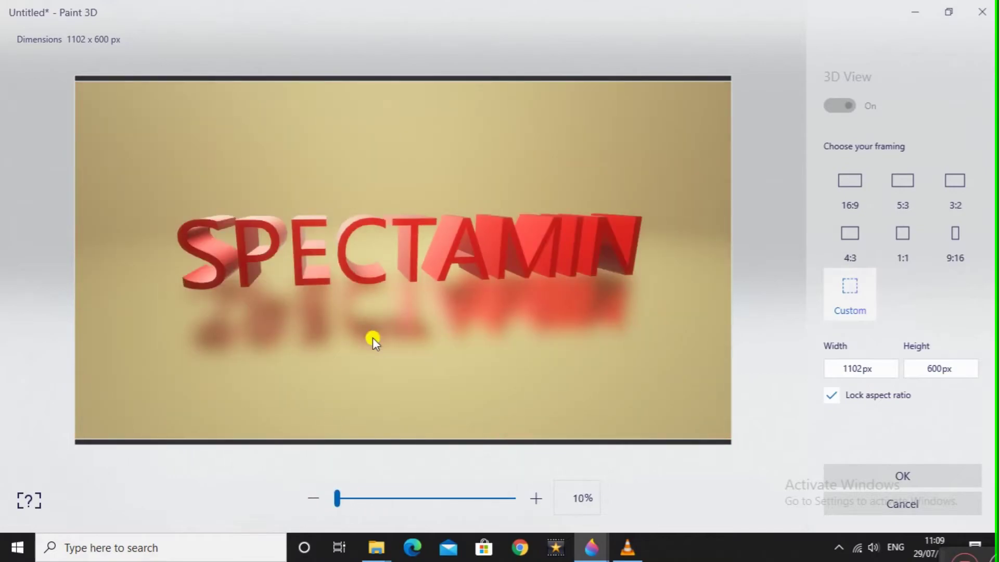
pyautogui.moveTo(395, 259)
pyautogui.mouseDown()
pyautogui.moveTo(428, 319)
pyautogui.moveTo(352, 372)
pyautogui.moveTo(259, 263)
pyautogui.moveTo(309, 155)
pyautogui.moveTo(367, 146)
pyautogui.moveTo(481, 217)
pyautogui.moveTo(477, 289)
pyautogui.moveTo(398, 289)
pyautogui.moveTo(404, 265)
pyautogui.mouseUp()
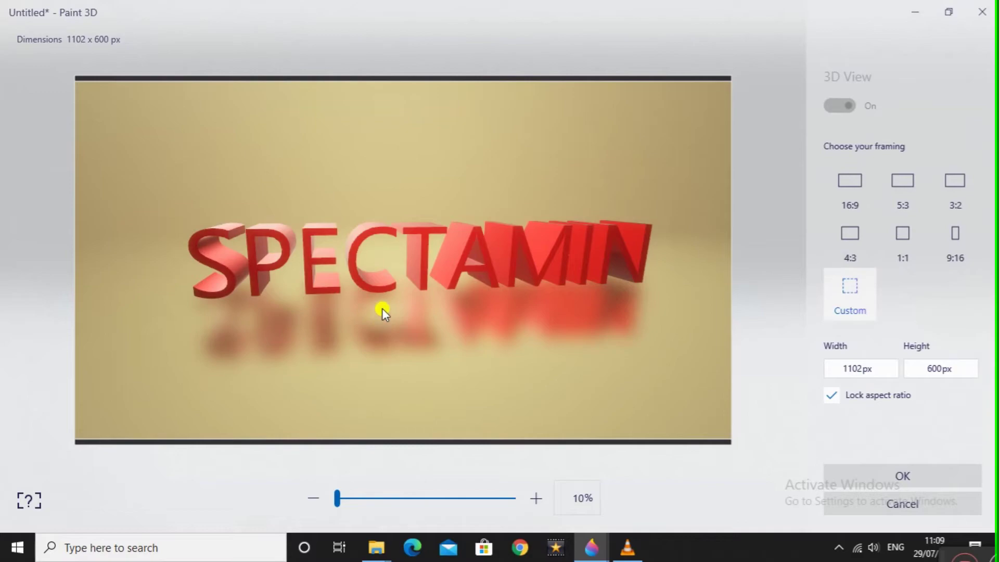
pyautogui.moveTo(382, 308); pyautogui.dragTo(807, 130)
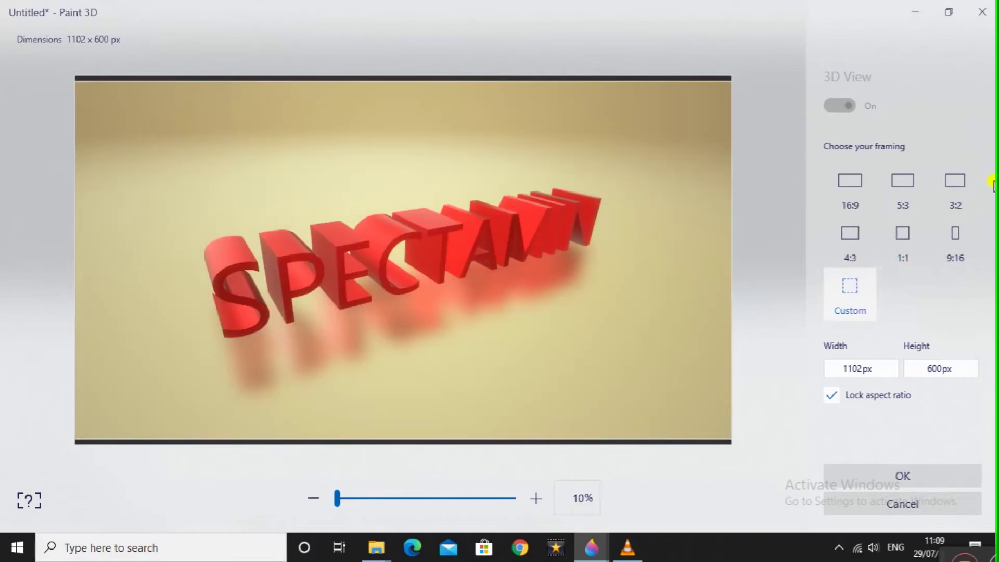
pyautogui.click(863, 192)
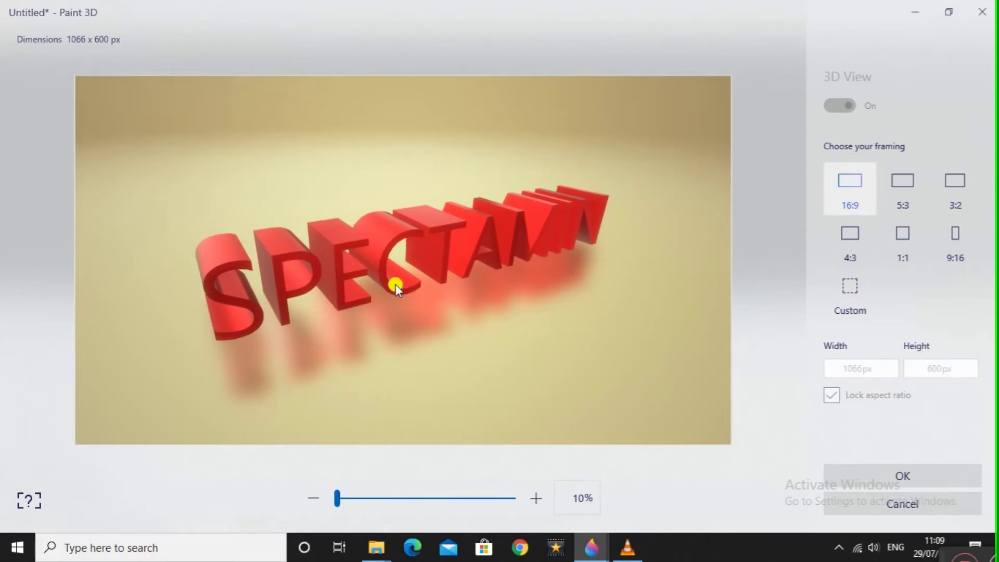
pyautogui.moveTo(455, 292); pyautogui.dragTo(435, 235)
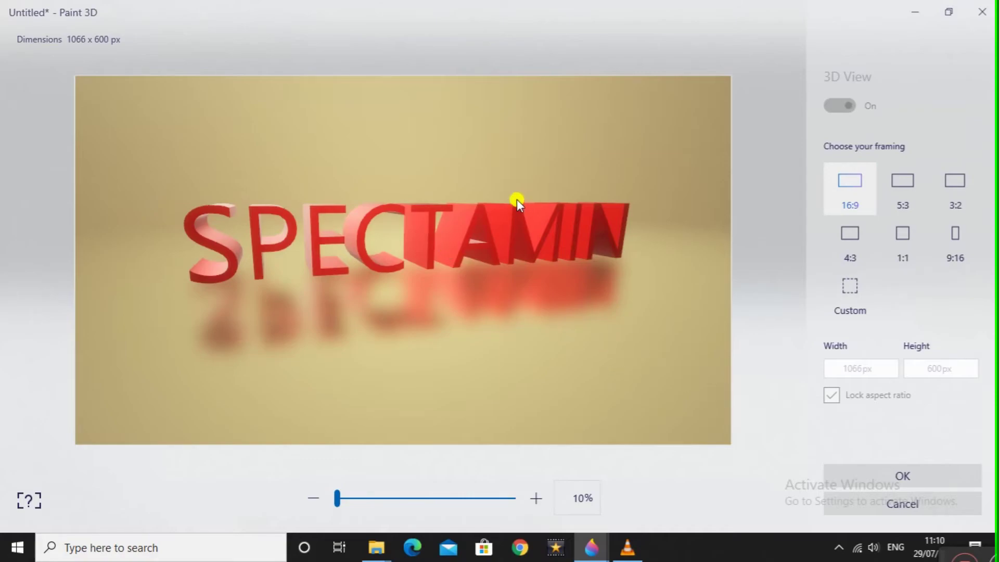
pyautogui.click(880, 474)
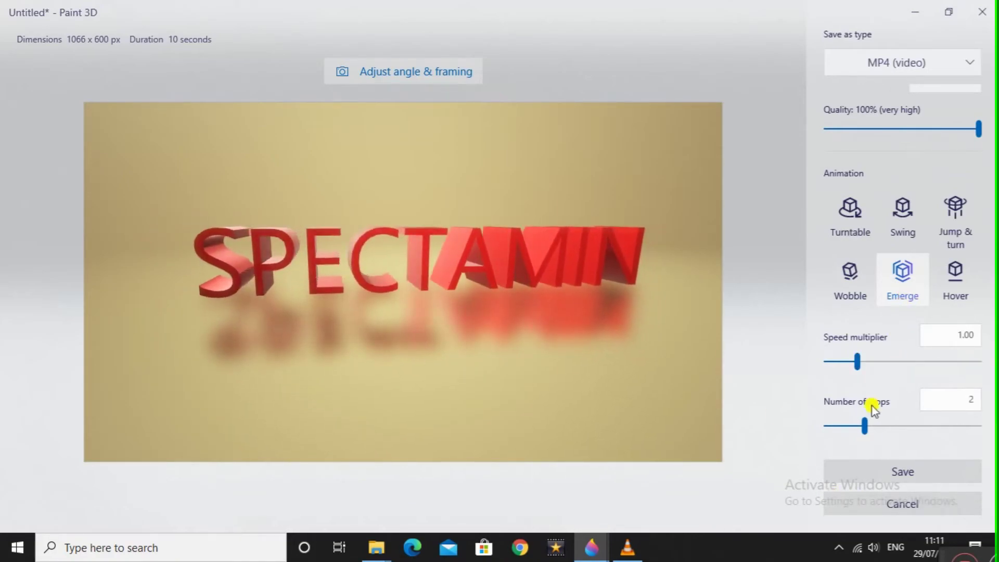
# Step: Test 0.25 speed, restore 1.00, and save the Emerge video to the Videos folder
pyautogui.moveTo(857, 361); pyautogui.dragTo(834, 366)
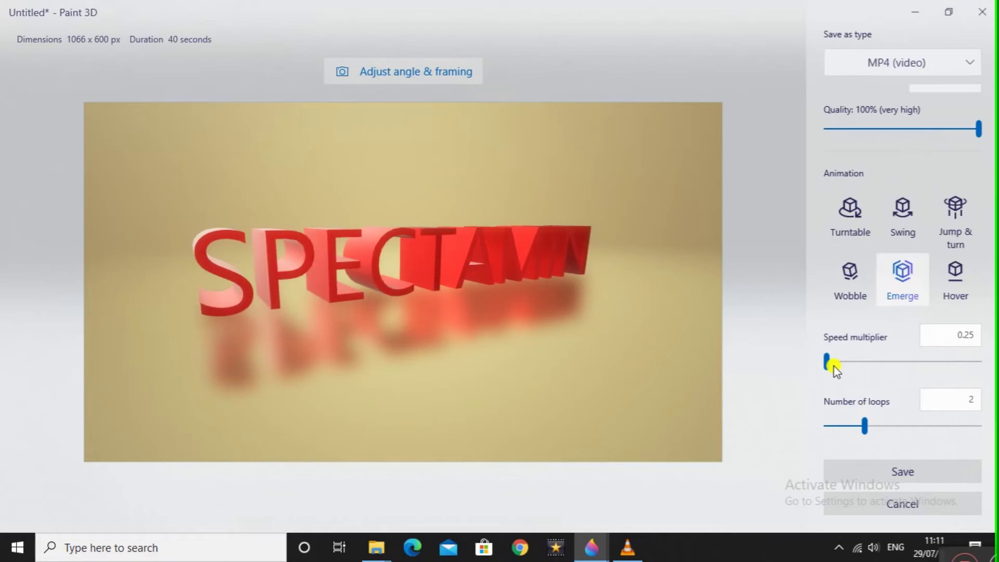
pyautogui.moveTo(830, 367); pyautogui.dragTo(848, 364)
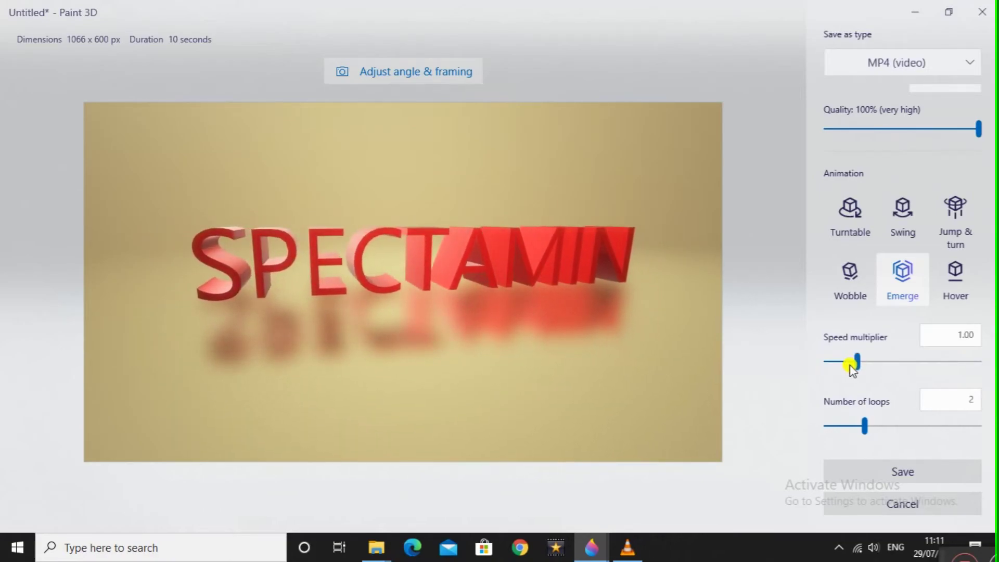
pyautogui.click(879, 474)
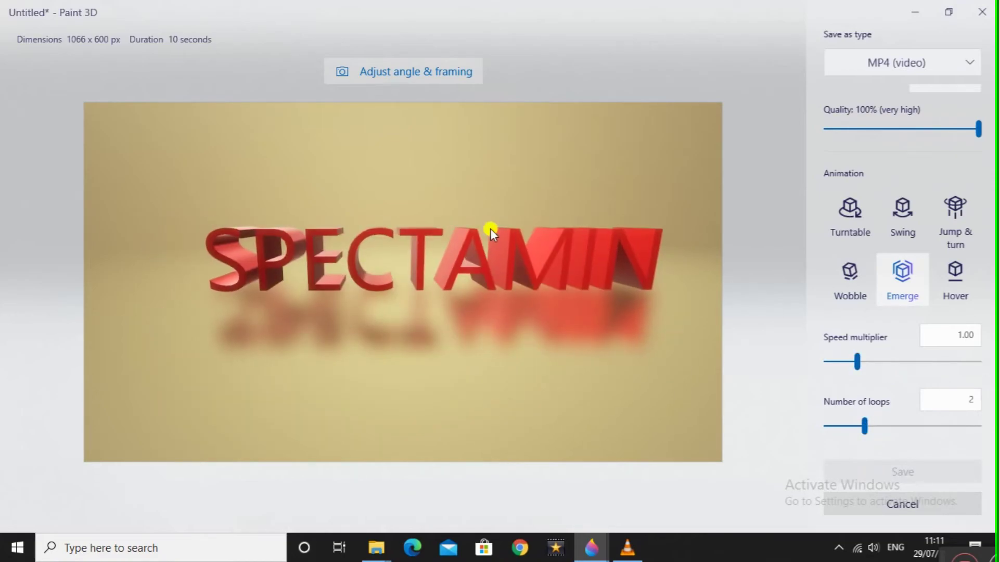
pyautogui.moveTo(643, 551)
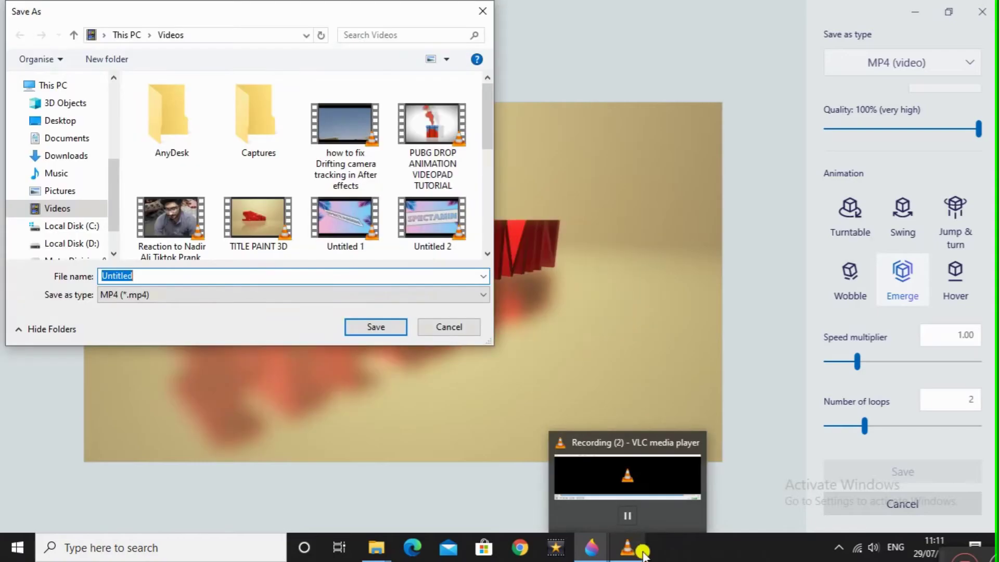